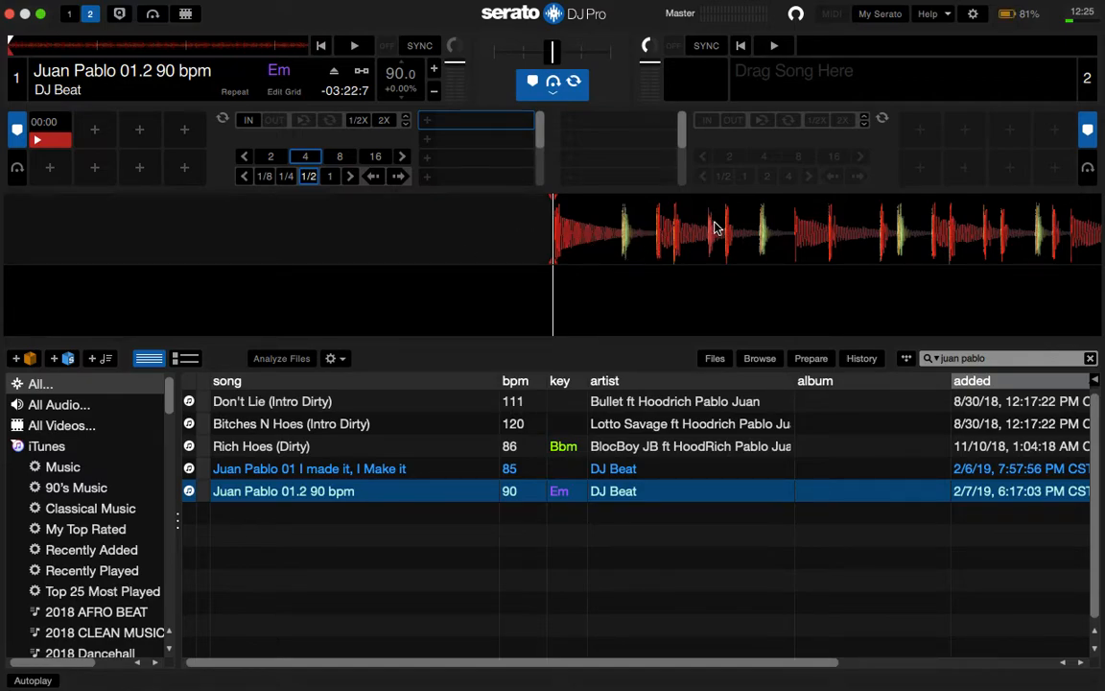
# Play the loaded track's opening bars on deck 1 and return the playhead to the first beat.
pyautogui.press('space')
pyautogui.moveTo(595, 243); pyautogui.dragTo(783, 239)
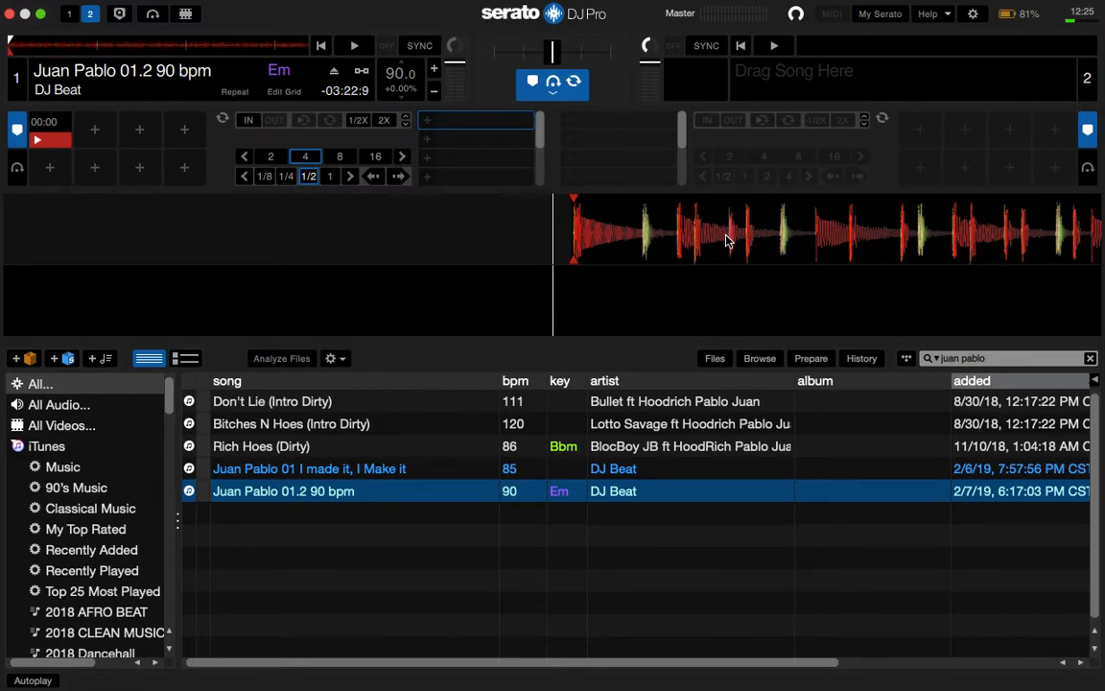
pyautogui.moveTo(726, 240); pyautogui.dragTo(709, 235)
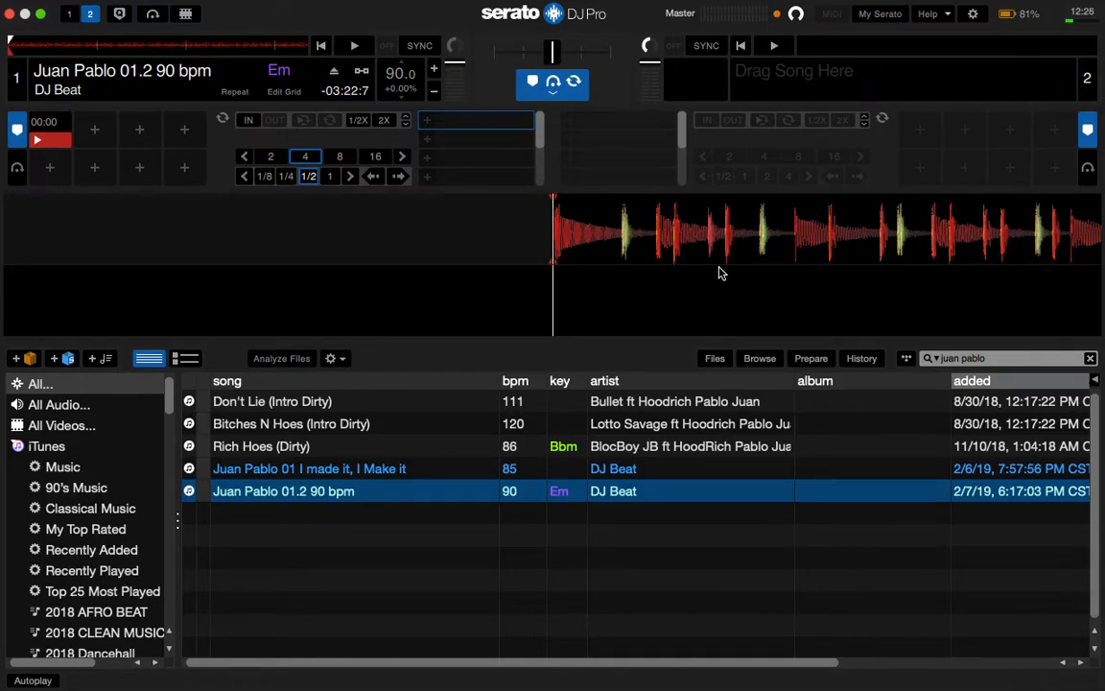
pyautogui.press('space')
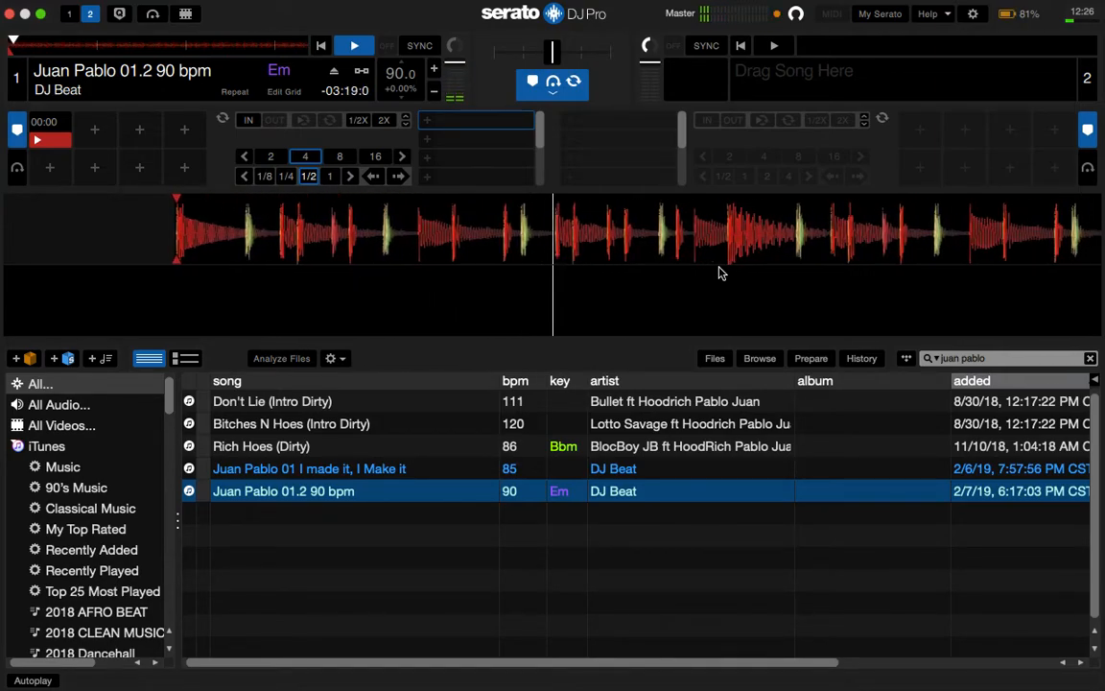
pyautogui.press('space')
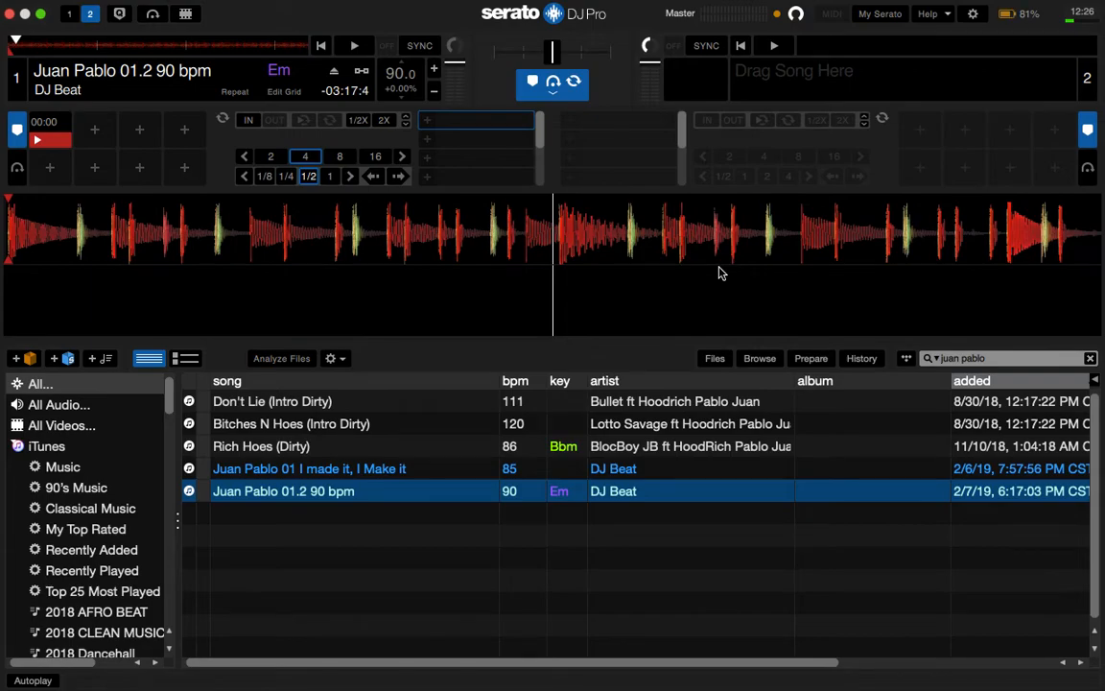
pyautogui.moveTo(161, 245); pyautogui.dragTo(711, 287)
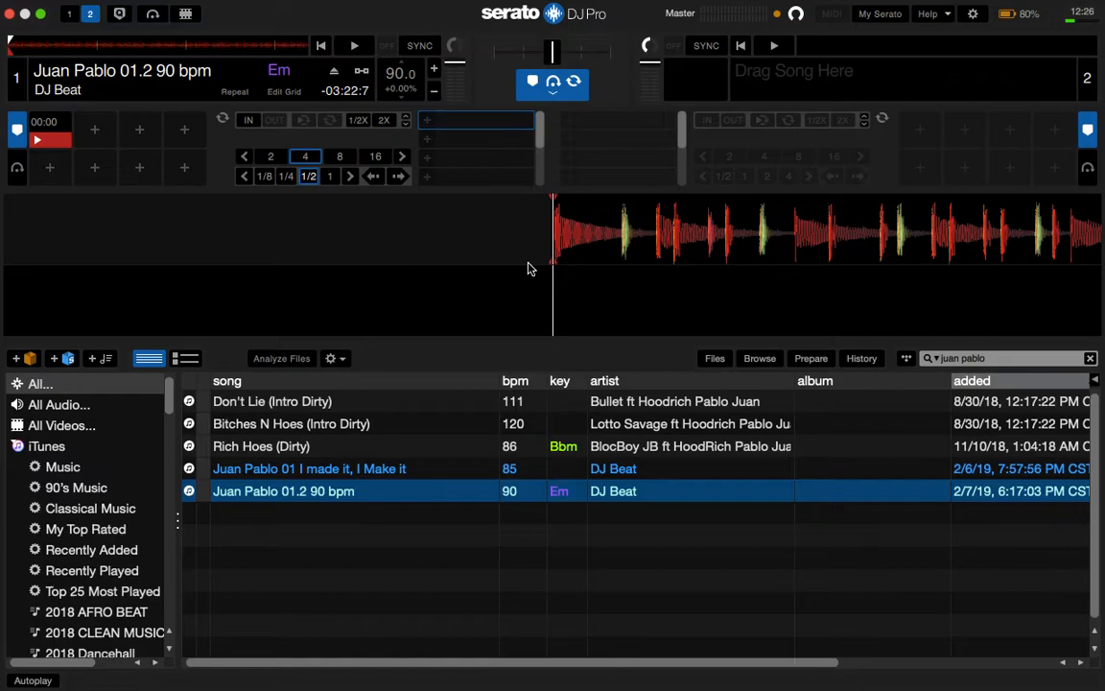
# Enable beatgrid editing on deck 1 and set a beat marker on the first downbeat.
pyautogui.click(284, 92)
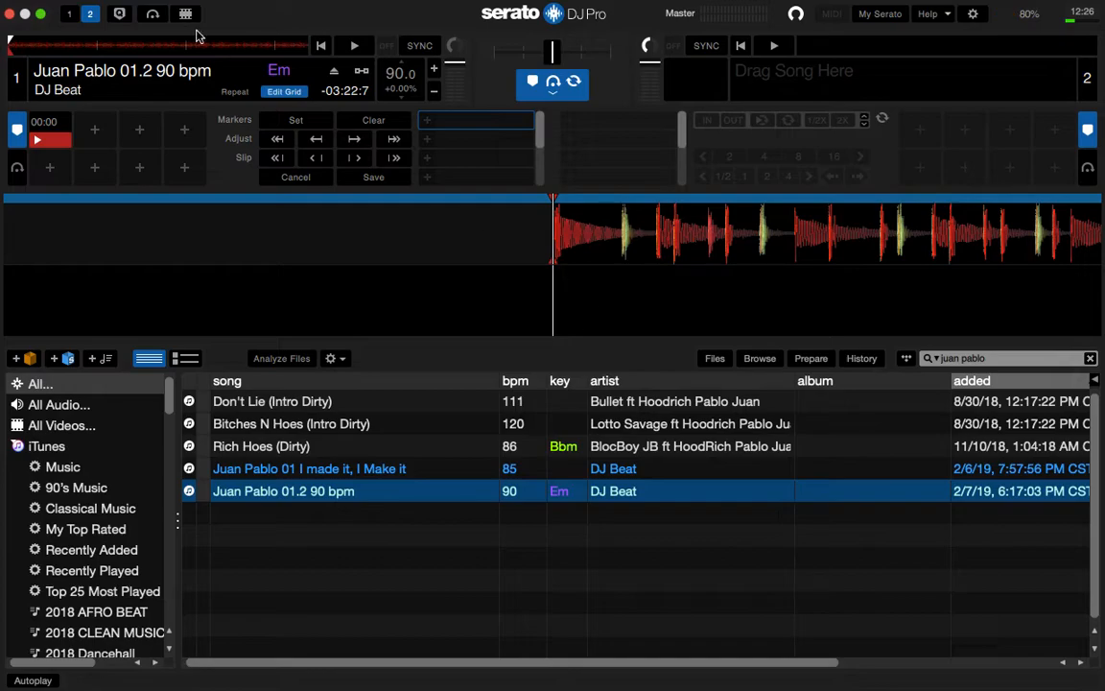
pyautogui.click(295, 123)
pyautogui.moveTo(611, 238); pyautogui.dragTo(579, 240)
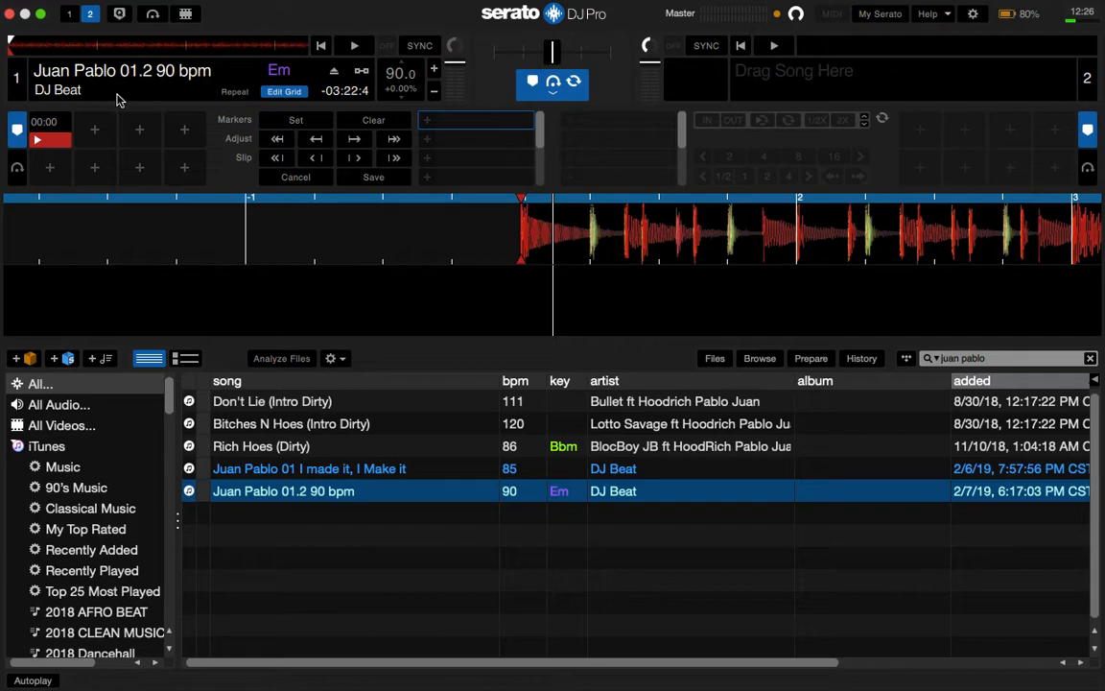
# Delete the cue point at 00:00, realign the playhead with the first downbeat and set cue point 1 there again.
pyautogui.click(65, 122)
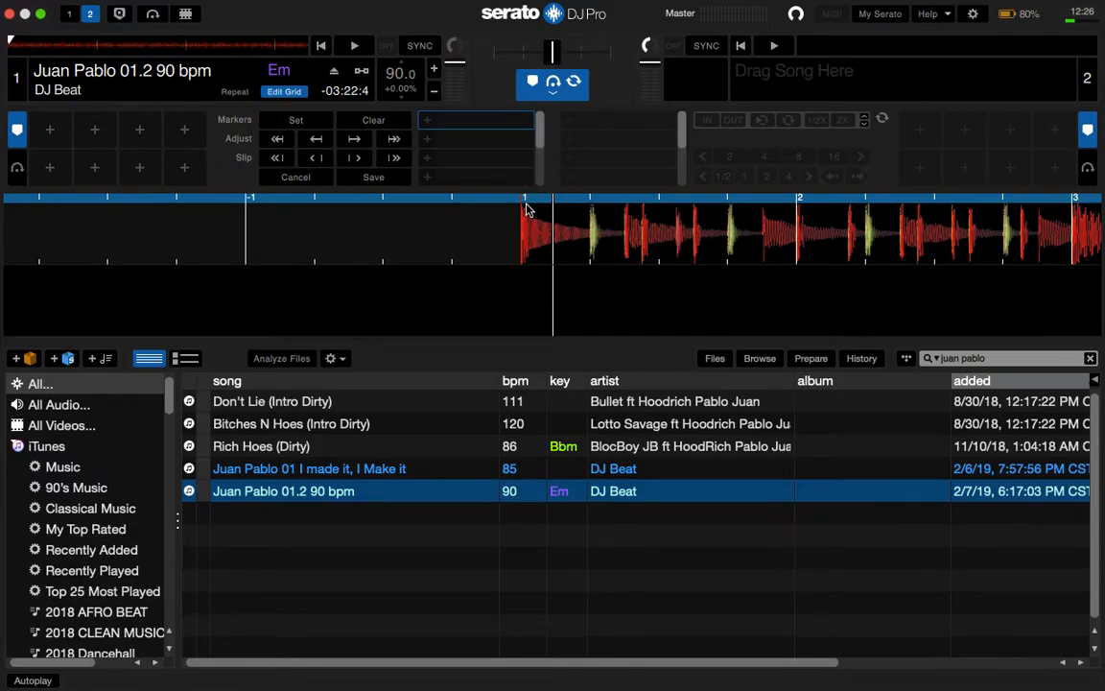
pyautogui.moveTo(529, 230); pyautogui.dragTo(499, 232)
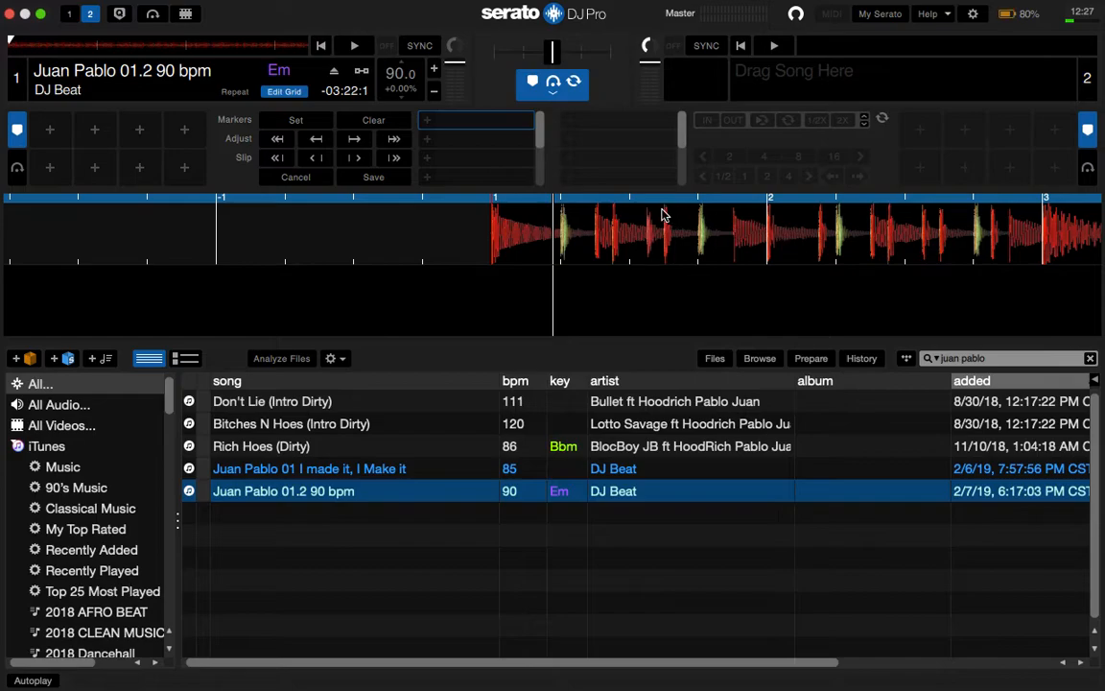
pyautogui.moveTo(546, 223); pyautogui.dragTo(613, 234)
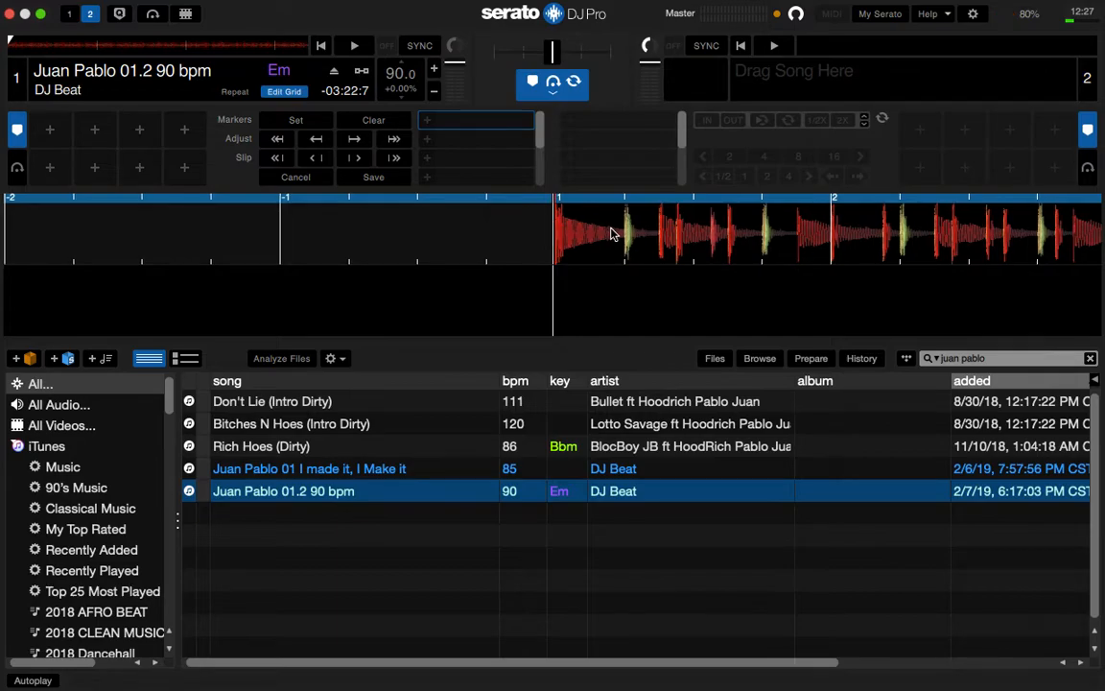
pyautogui.press('1')
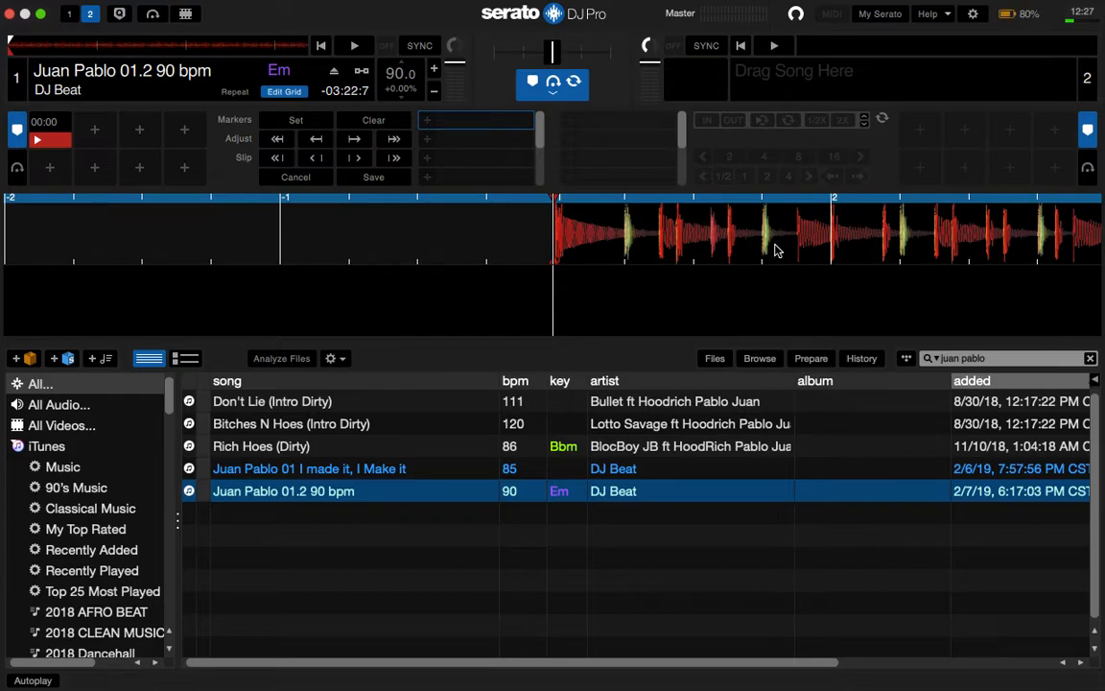
# Check the beatgrid against the beats by playing parts of the whole track, and return to cue point 1.
pyautogui.press('space')
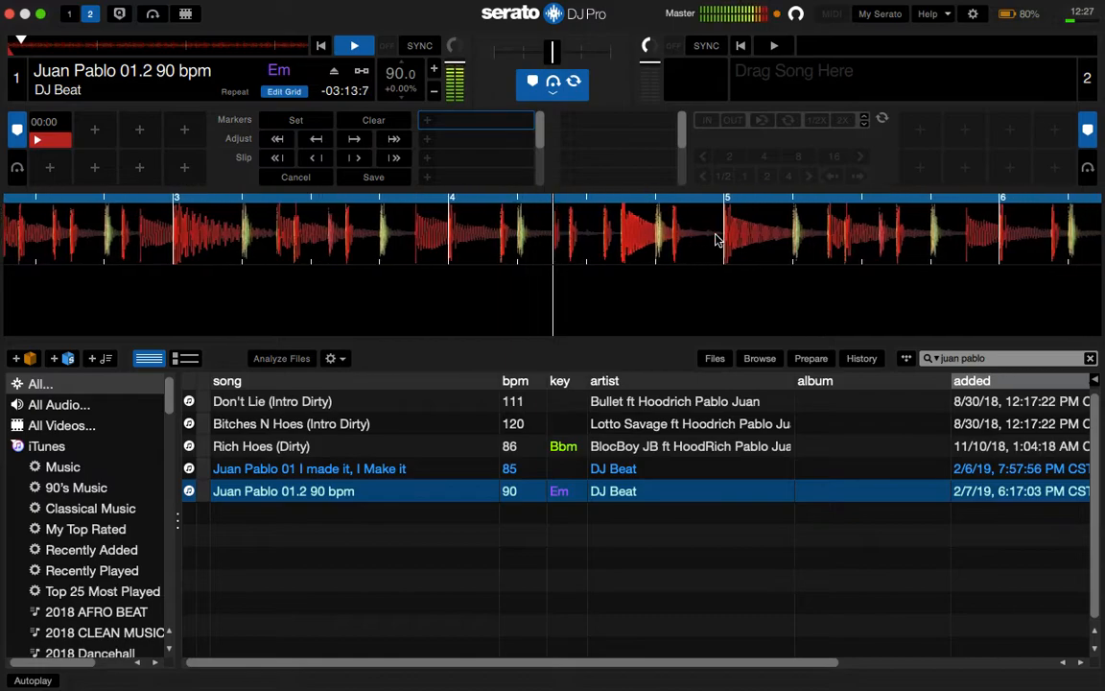
pyautogui.press('space')
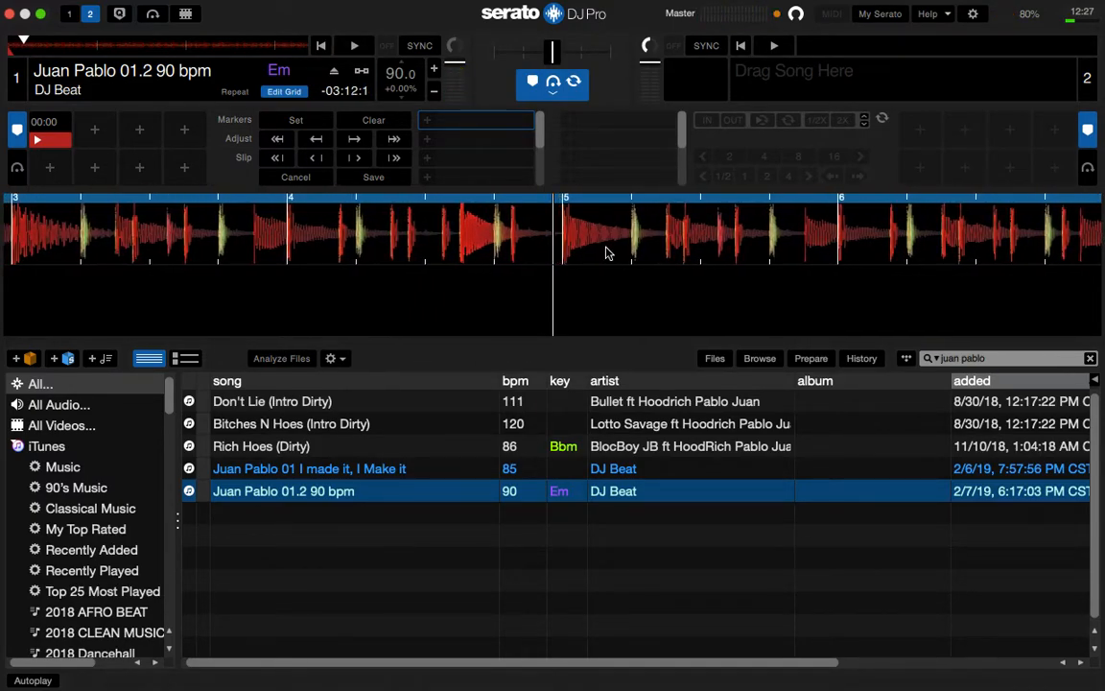
pyautogui.moveTo(597, 248); pyautogui.dragTo(594, 249)
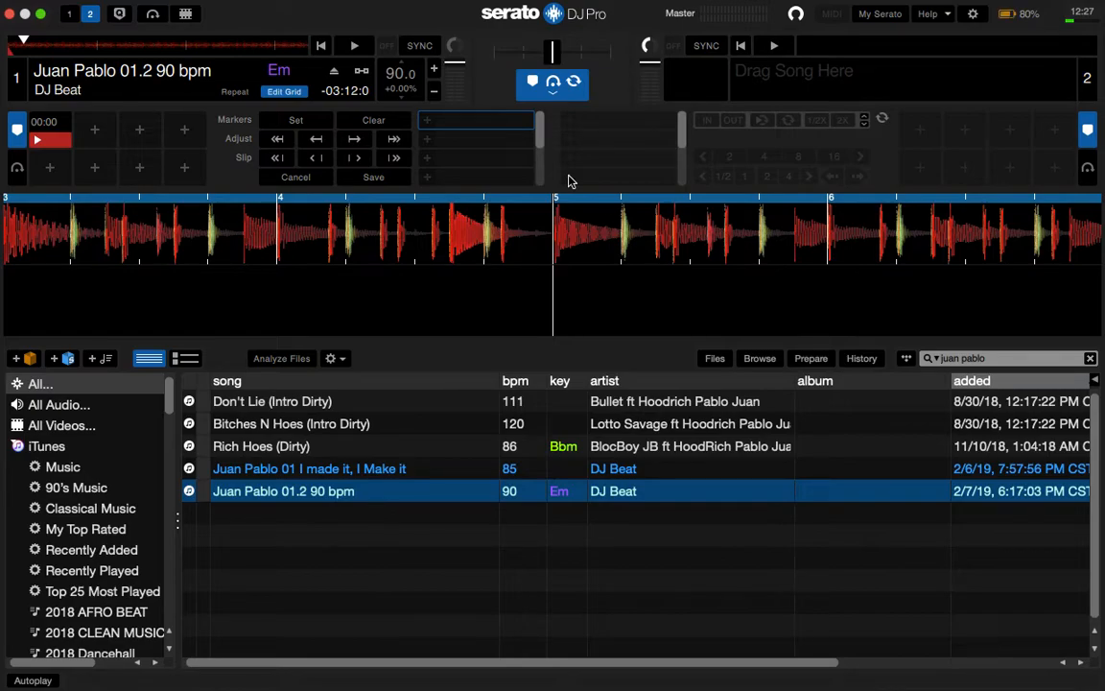
pyautogui.press('w')
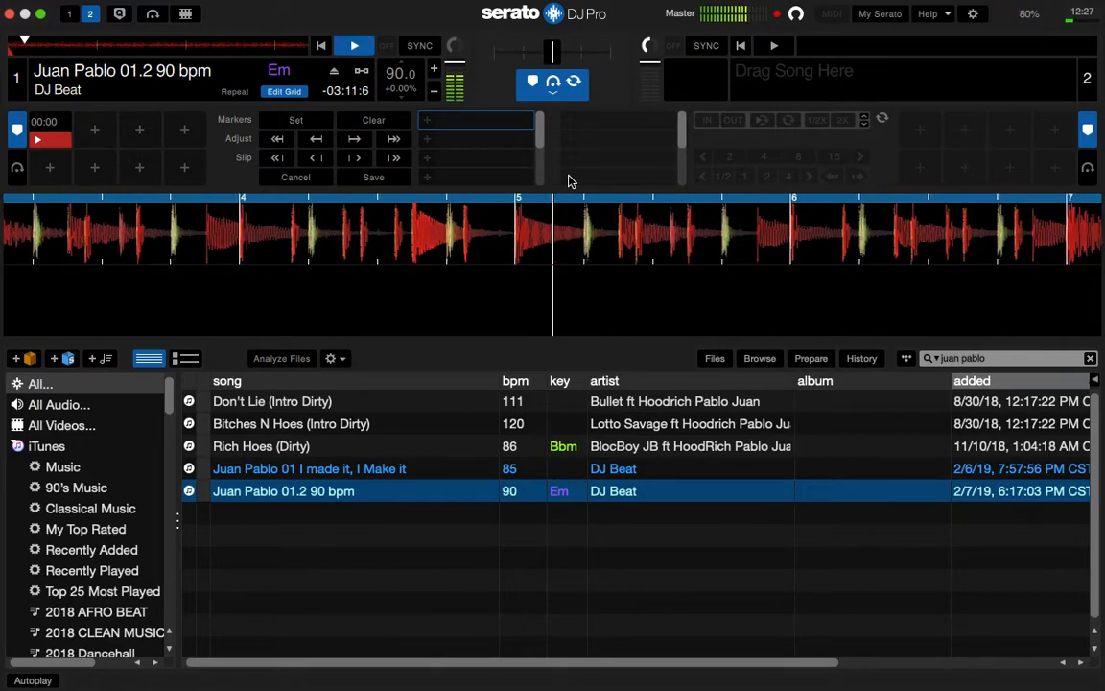
pyautogui.click(83, 46)
pyautogui.click(165, 45)
pyautogui.click(226, 45)
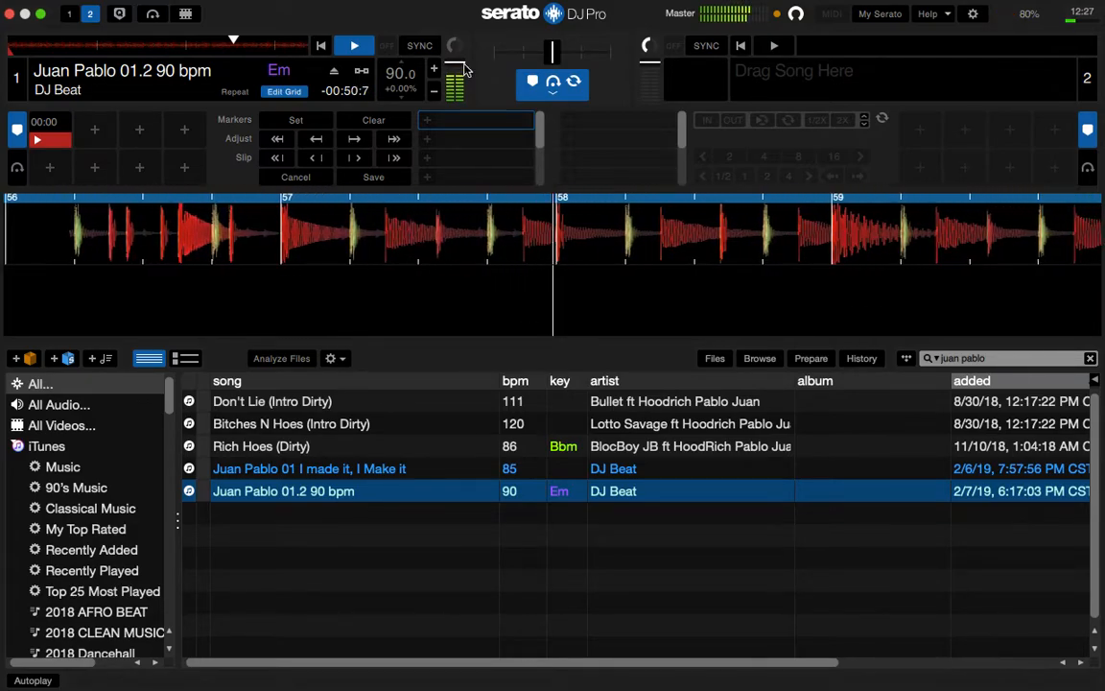
pyautogui.click(266, 45)
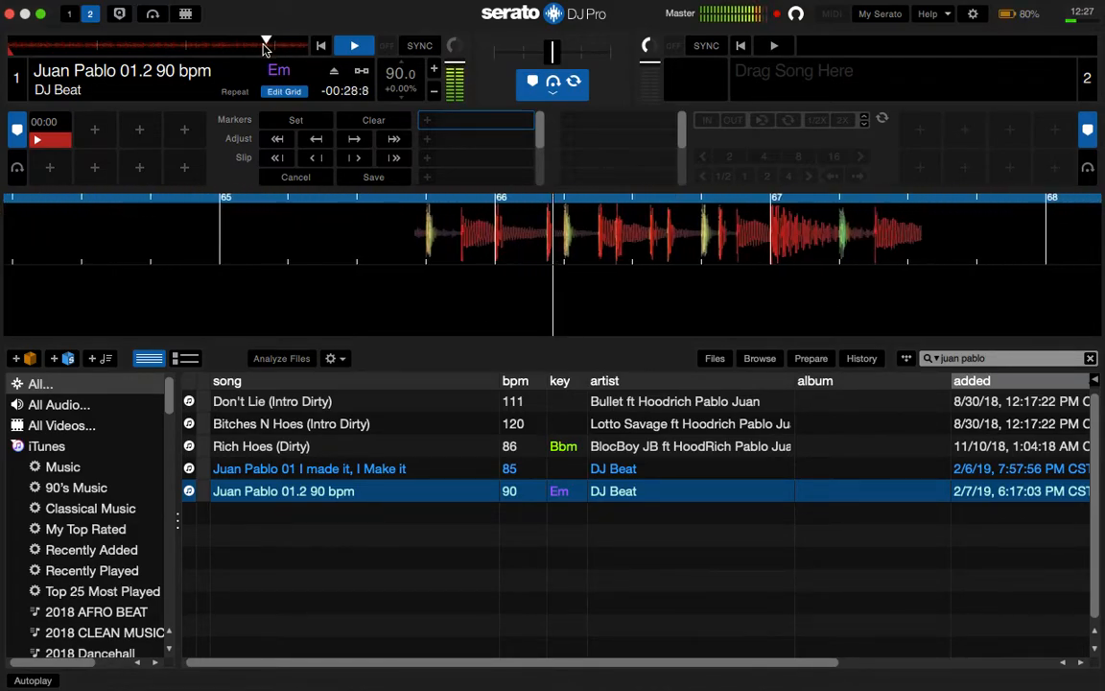
pyautogui.press('space')
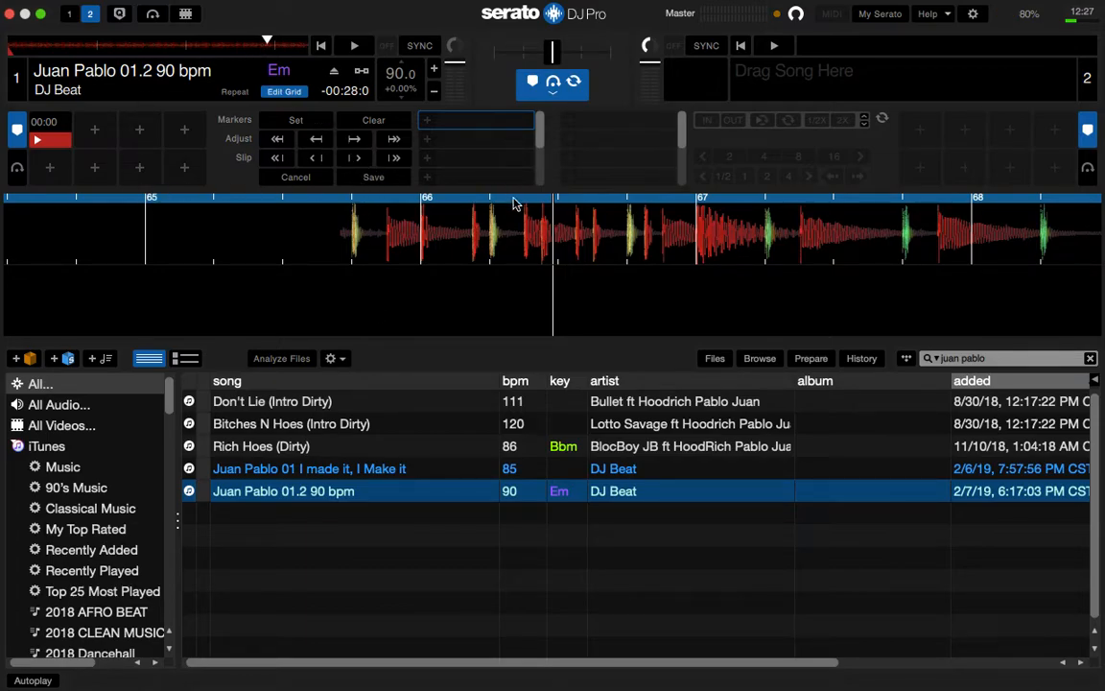
pyautogui.press('1')
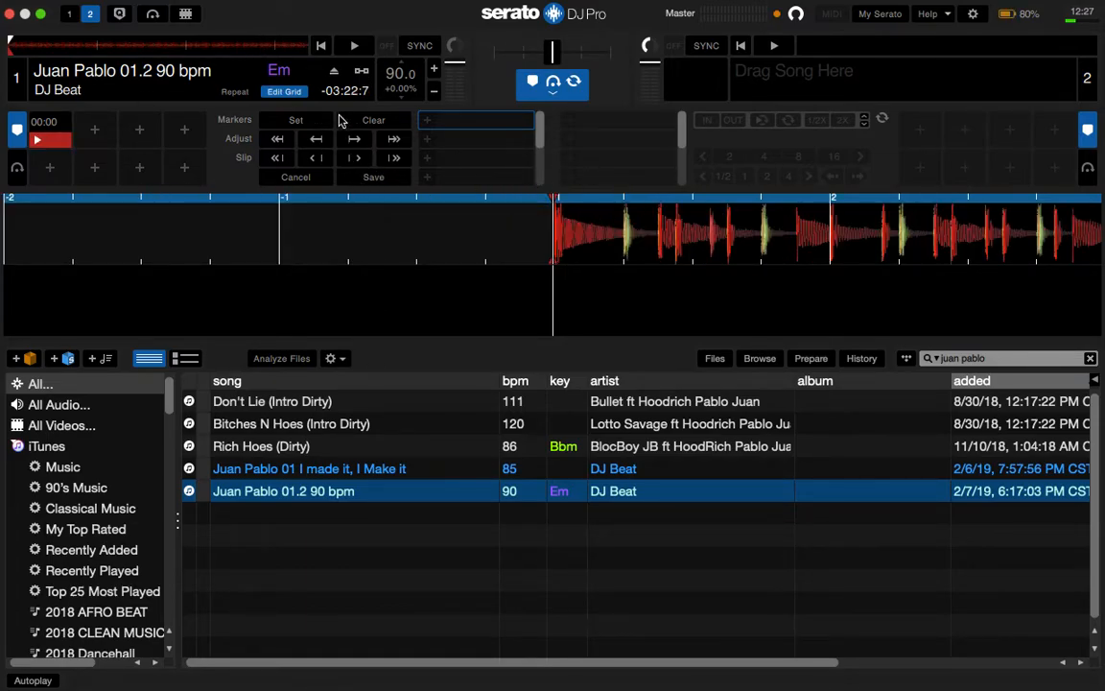
# Widen the beatgrid spacing to 82.6 BPM with Adjust and play the opening bars to compare it with the beats.
pyautogui.click(394, 140)
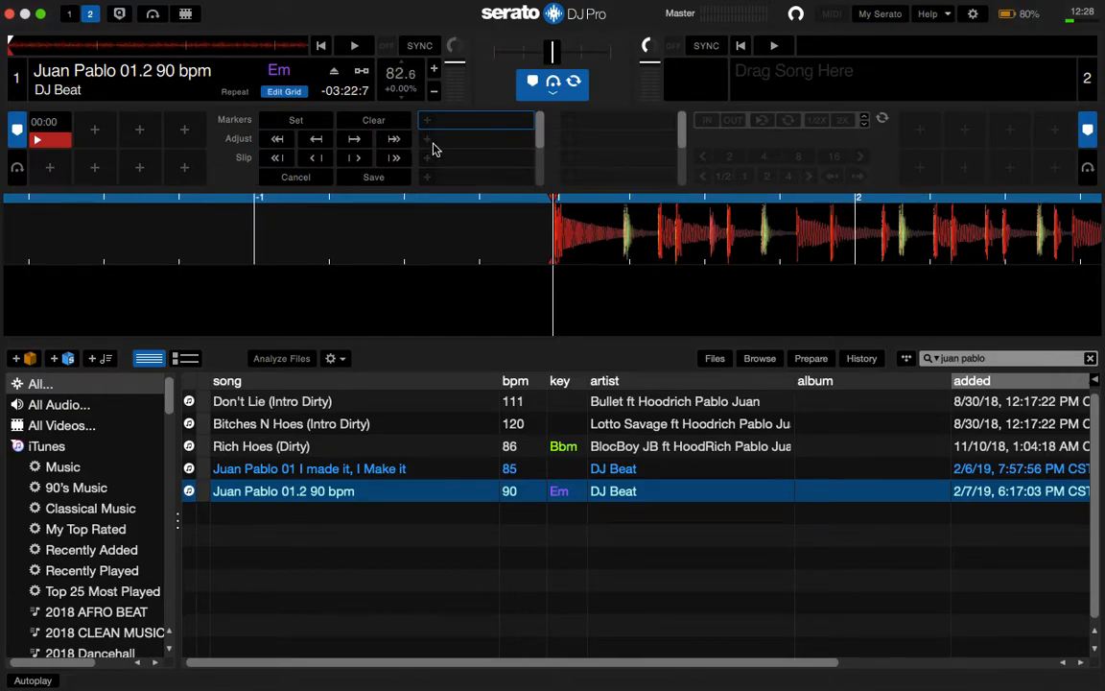
pyautogui.press('space')
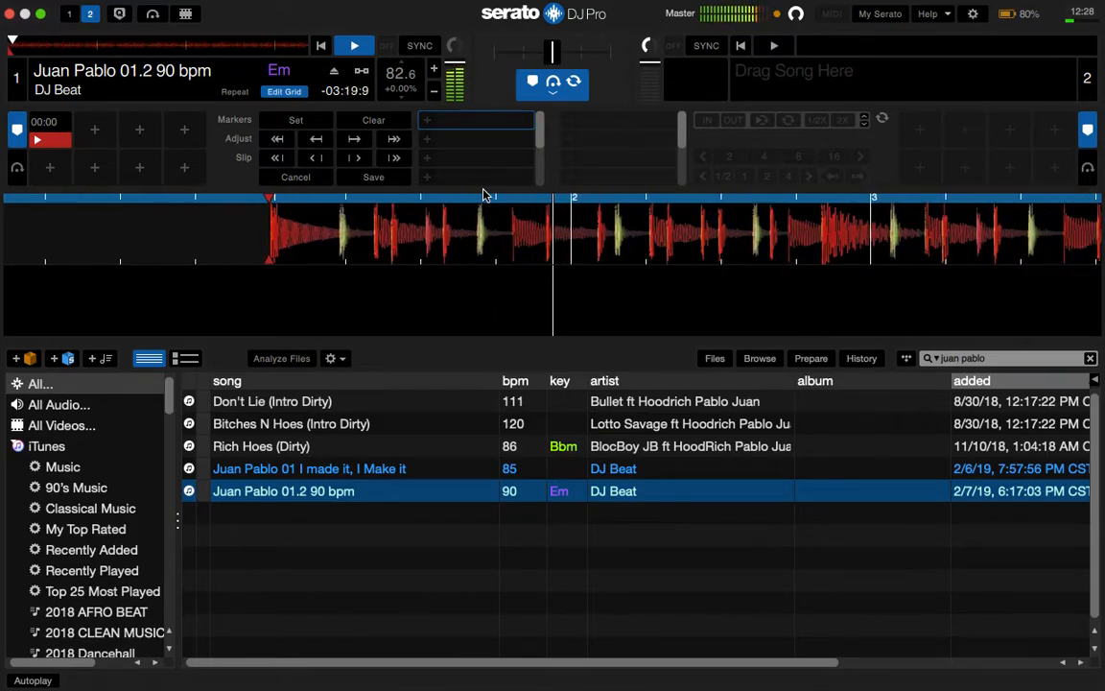
pyautogui.press('space')
pyautogui.moveTo(534, 265)
pyautogui.mouseDown()
pyautogui.moveTo(495, 207)
pyautogui.moveTo(584, 239)
pyautogui.moveTo(527, 246)
pyautogui.mouseUp()
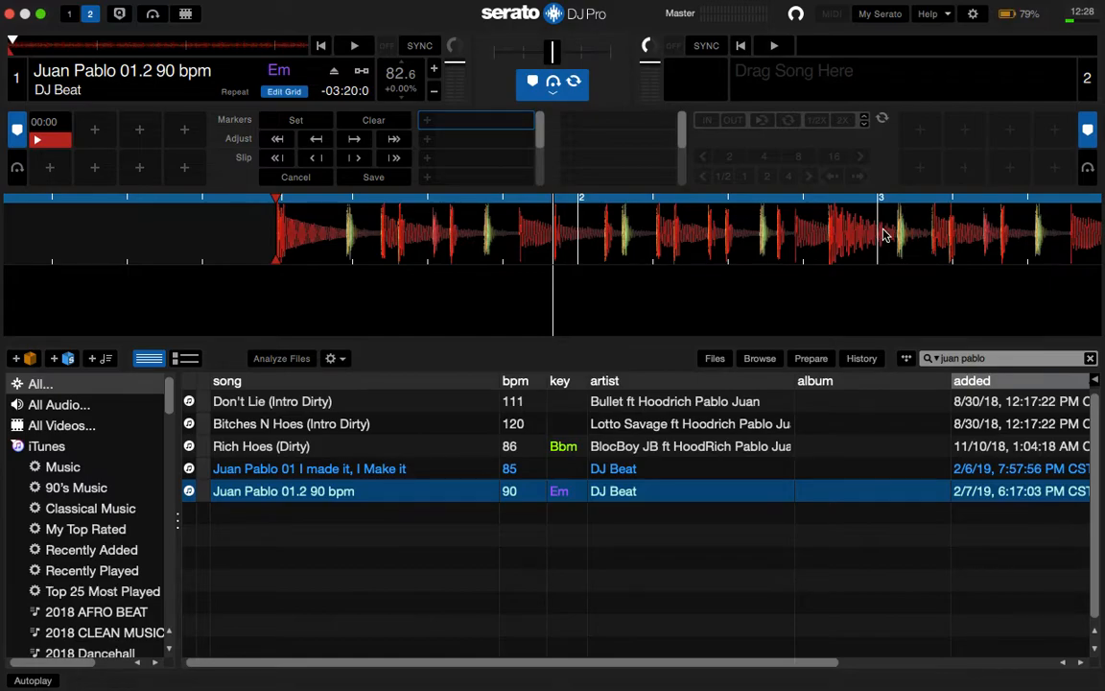
# Slip the whole beatgrid forward off the first beat and back onto it, using coarse and fine shifts.
pyautogui.click(396, 158)
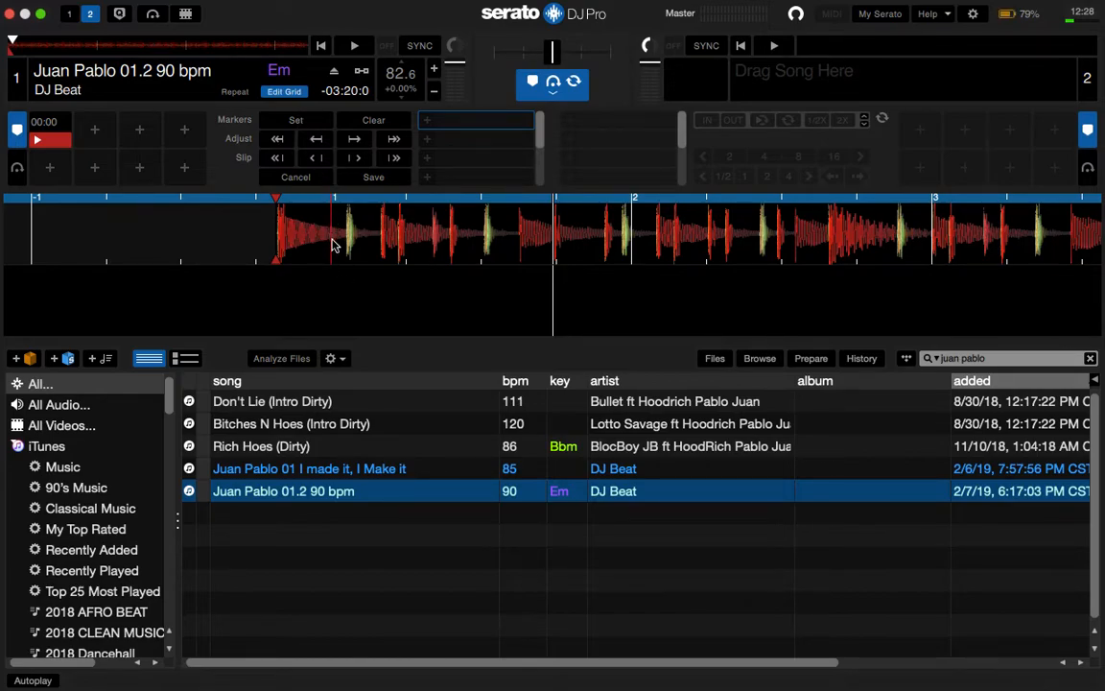
pyautogui.click(278, 160)
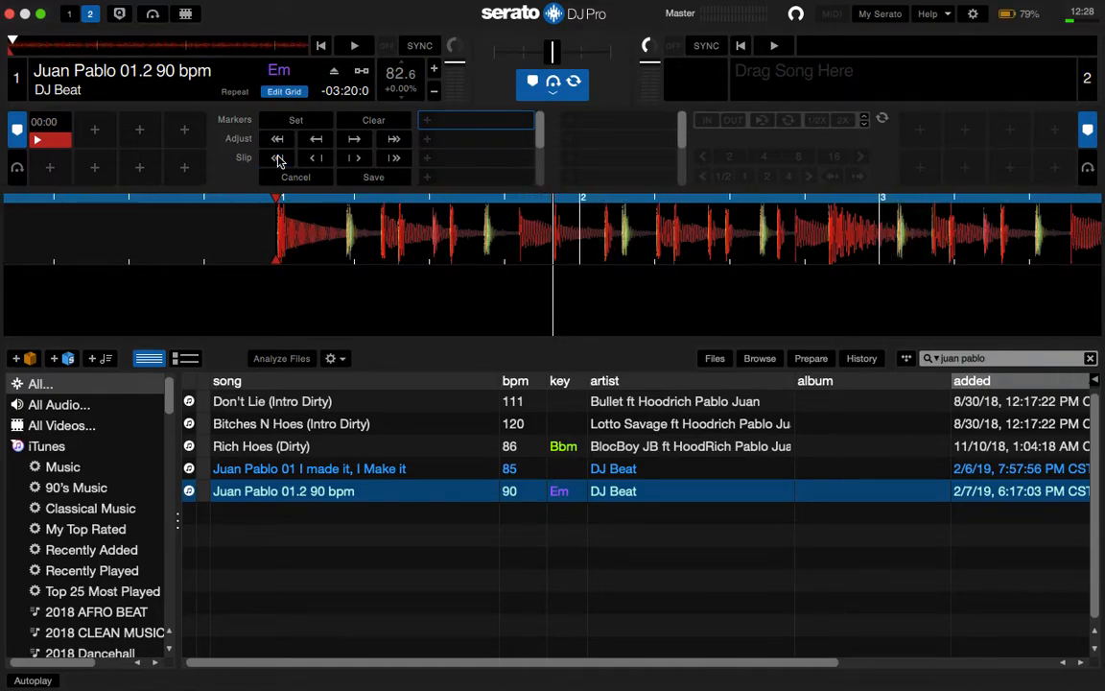
pyautogui.click(312, 159)
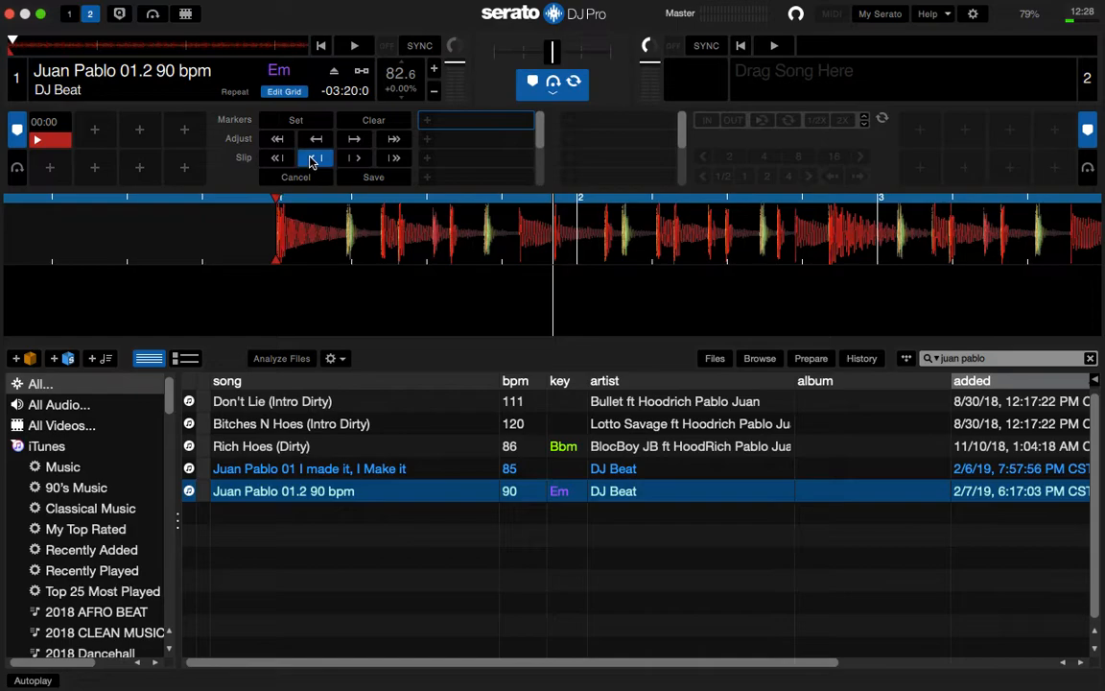
pyautogui.click(354, 157)
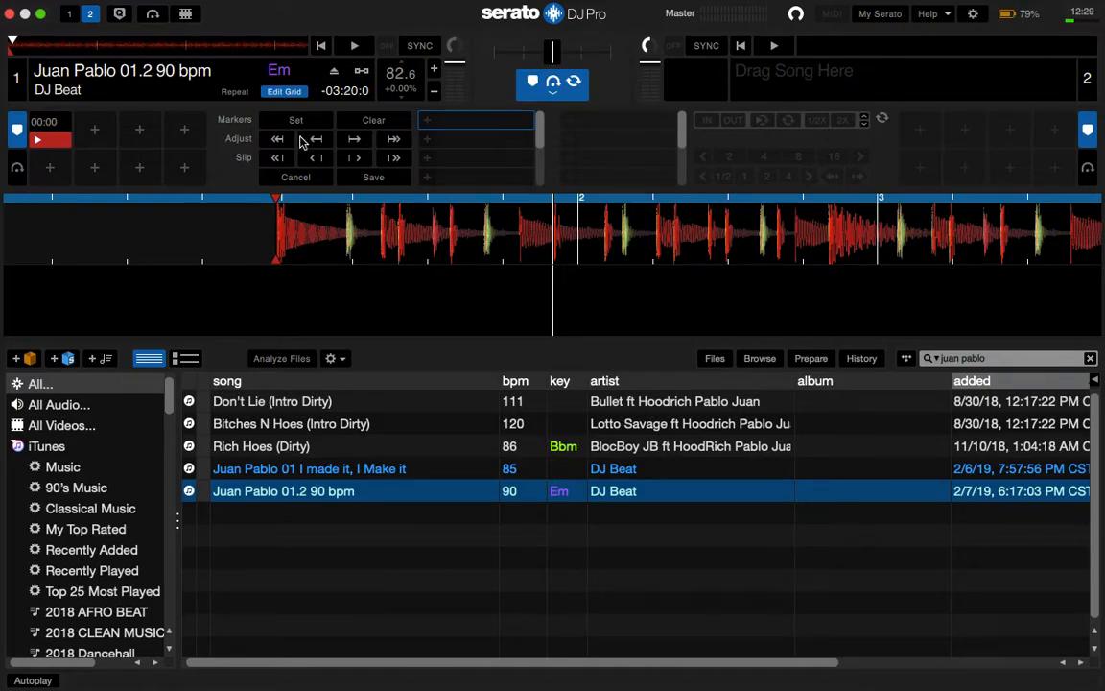
# Widen the beatgrid spacing further with coarse Adjust changes to 80.2 BPM.
pyautogui.click(395, 139)
pyautogui.click(394, 139)
pyautogui.click(394, 139)
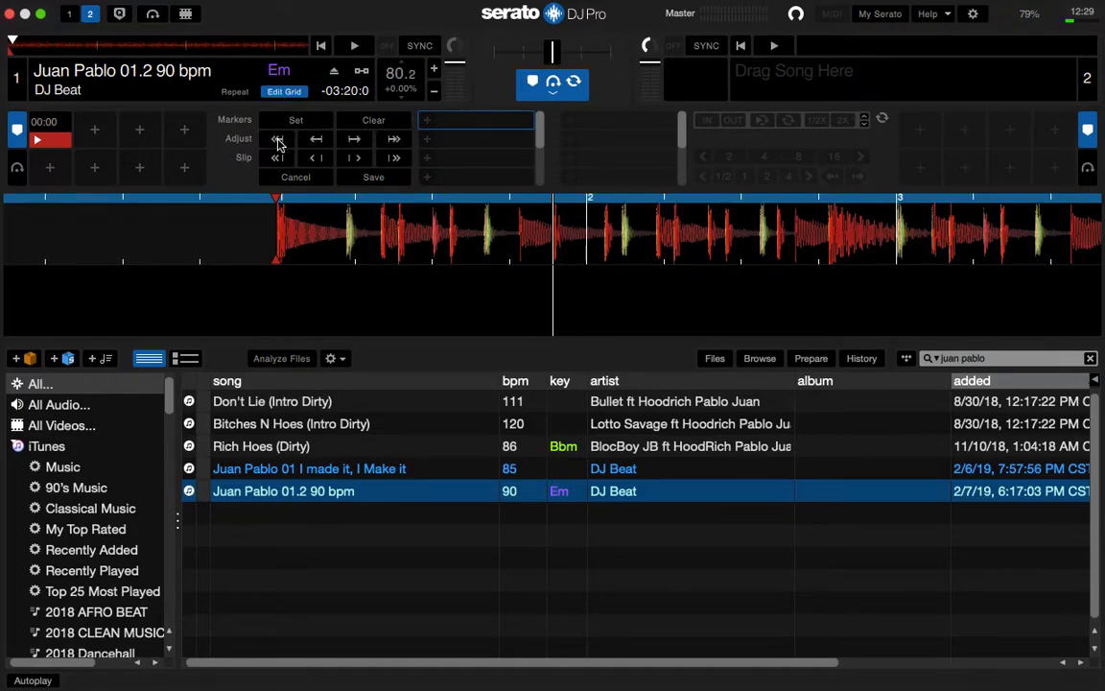
# Narrow the beatgrid spacing and fine-tune it to 90.1 BPM so the bar lines match the beats, and save the grid.
pyautogui.click(276, 140)
pyautogui.click(276, 140)
pyautogui.click(276, 141)
pyautogui.click(276, 140)
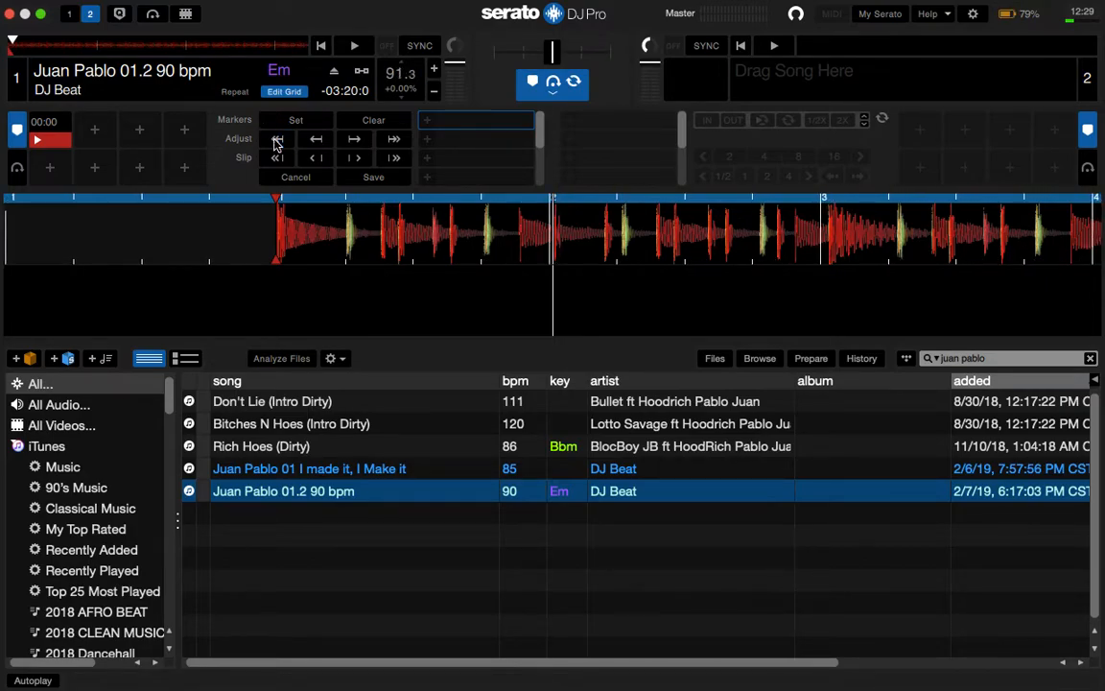
pyautogui.click(354, 140)
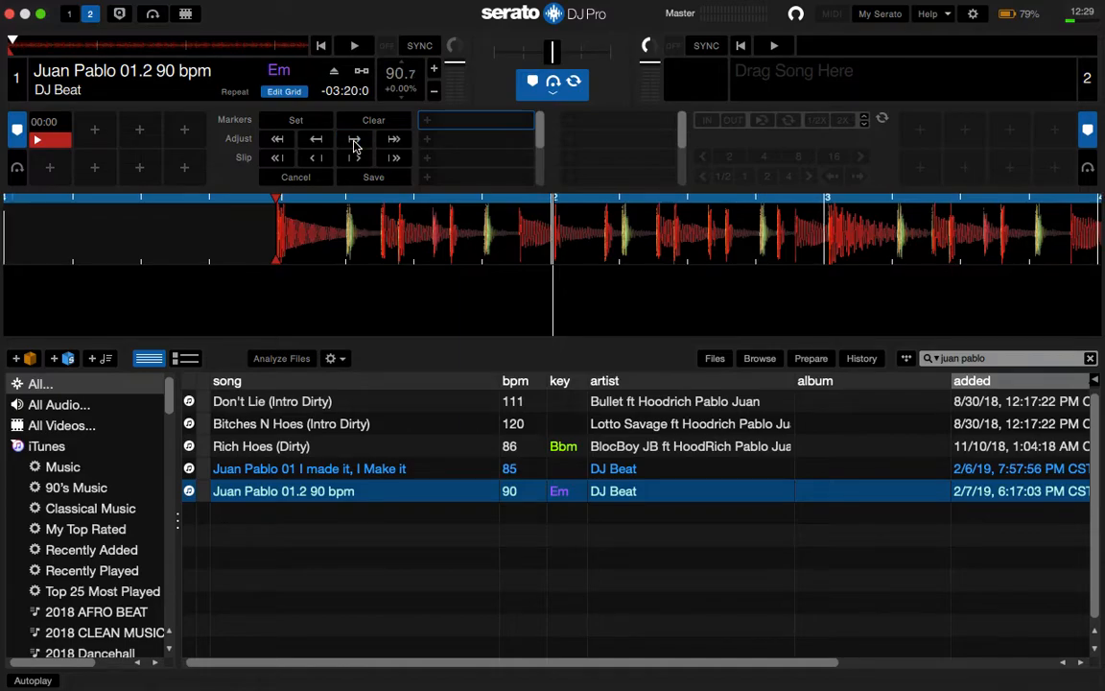
pyautogui.click(354, 140)
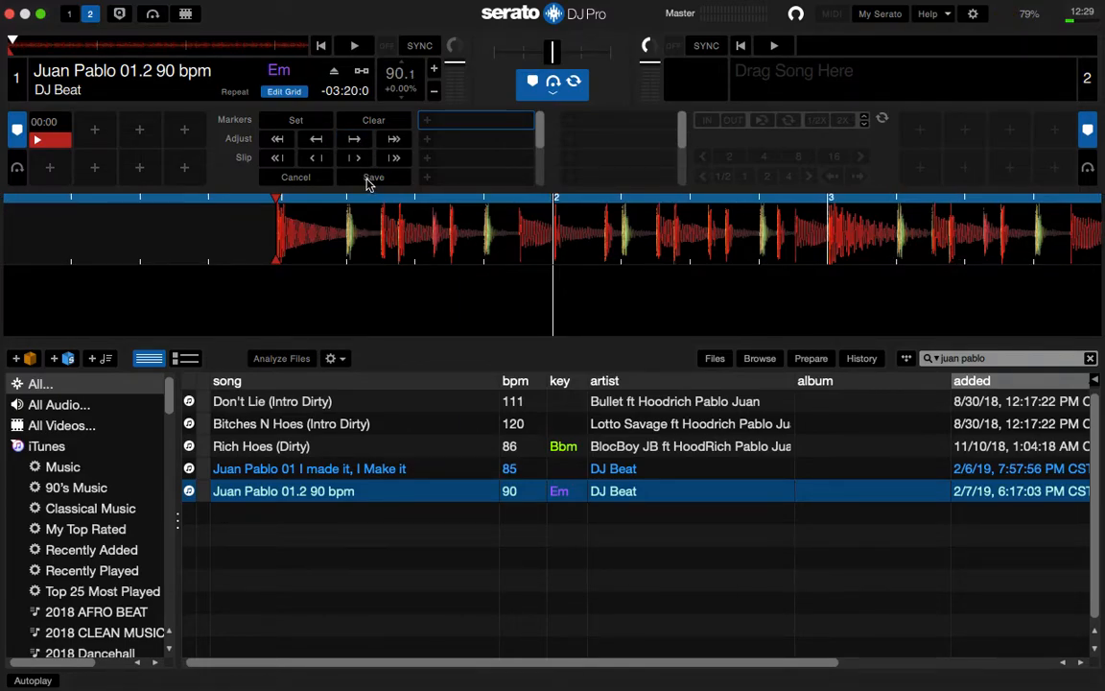
pyautogui.click(368, 178)
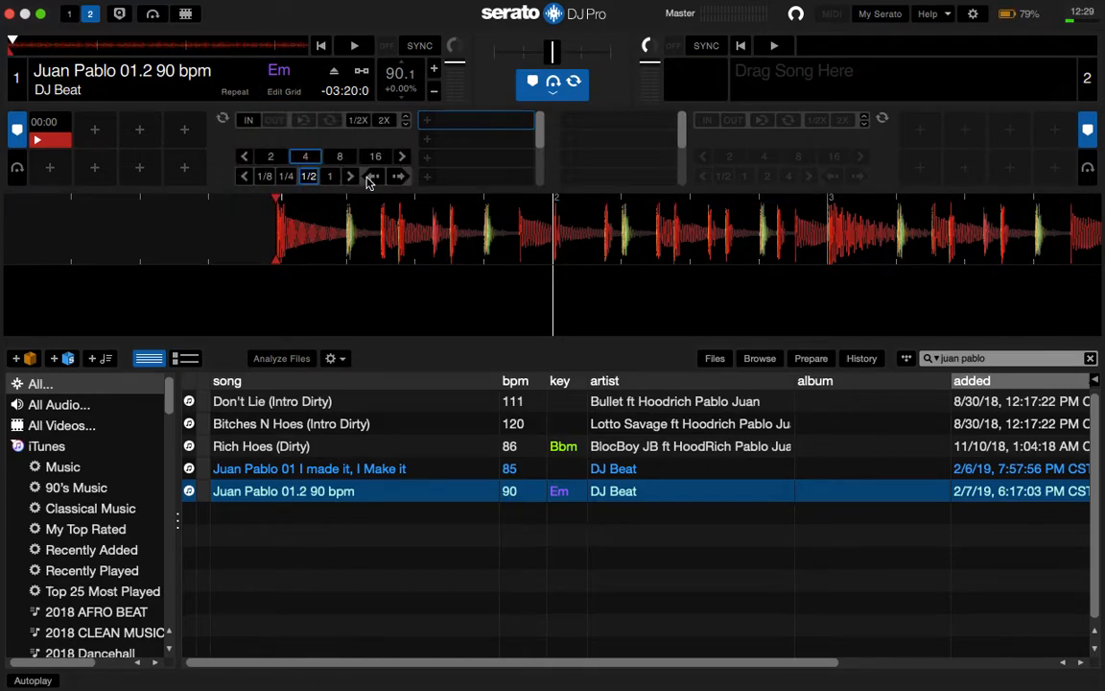
# Reopen and close the grid editing controls, play the track against the saved beatgrid, and enable grid editing again.
pyautogui.click(283, 93)
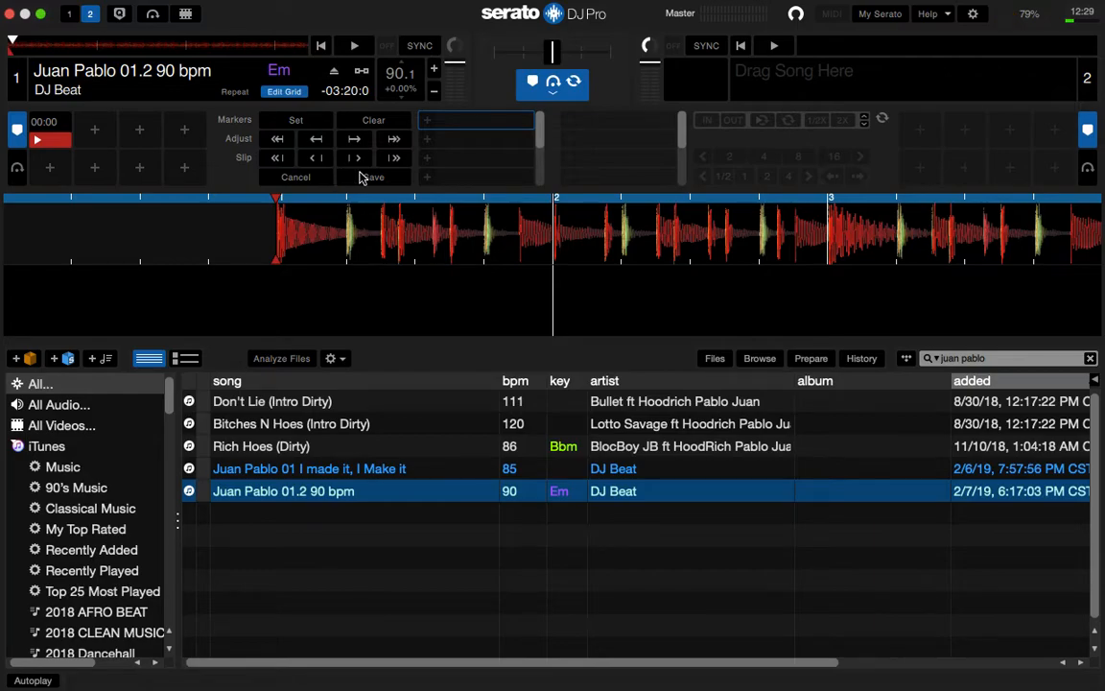
pyautogui.click(286, 91)
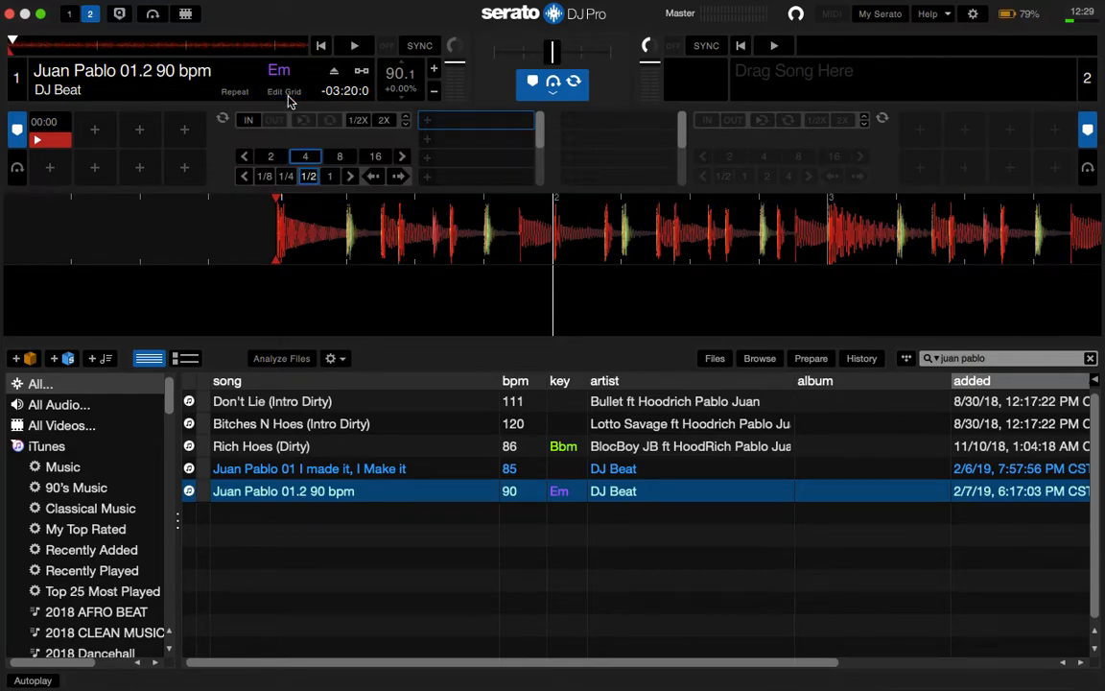
pyautogui.press('space')
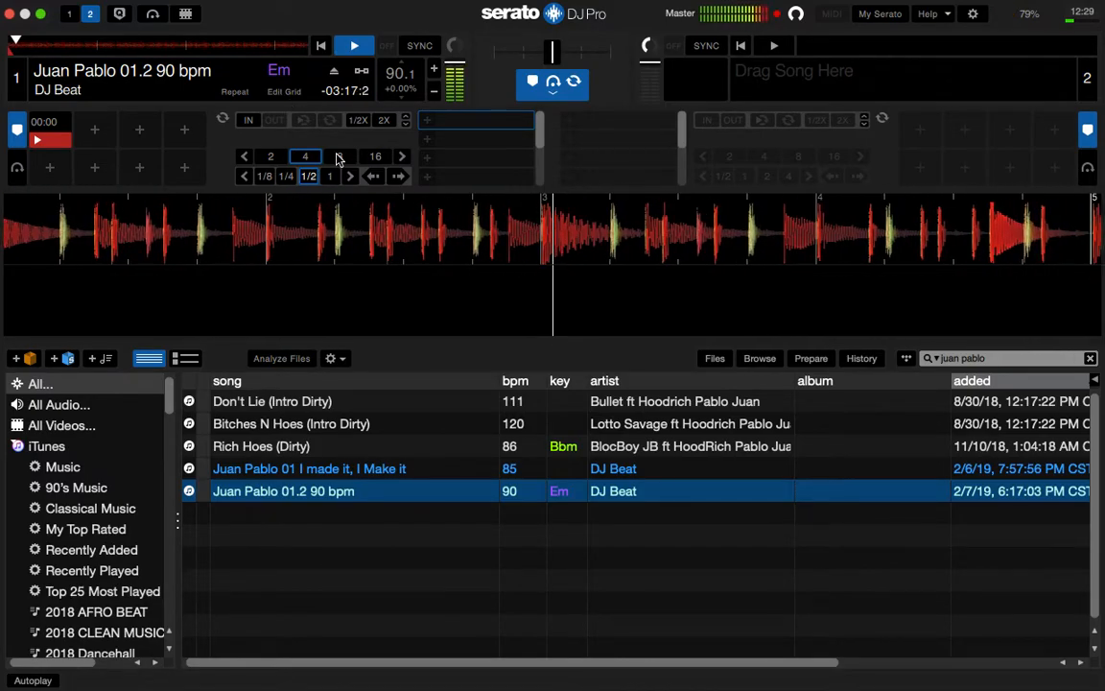
pyautogui.click(286, 92)
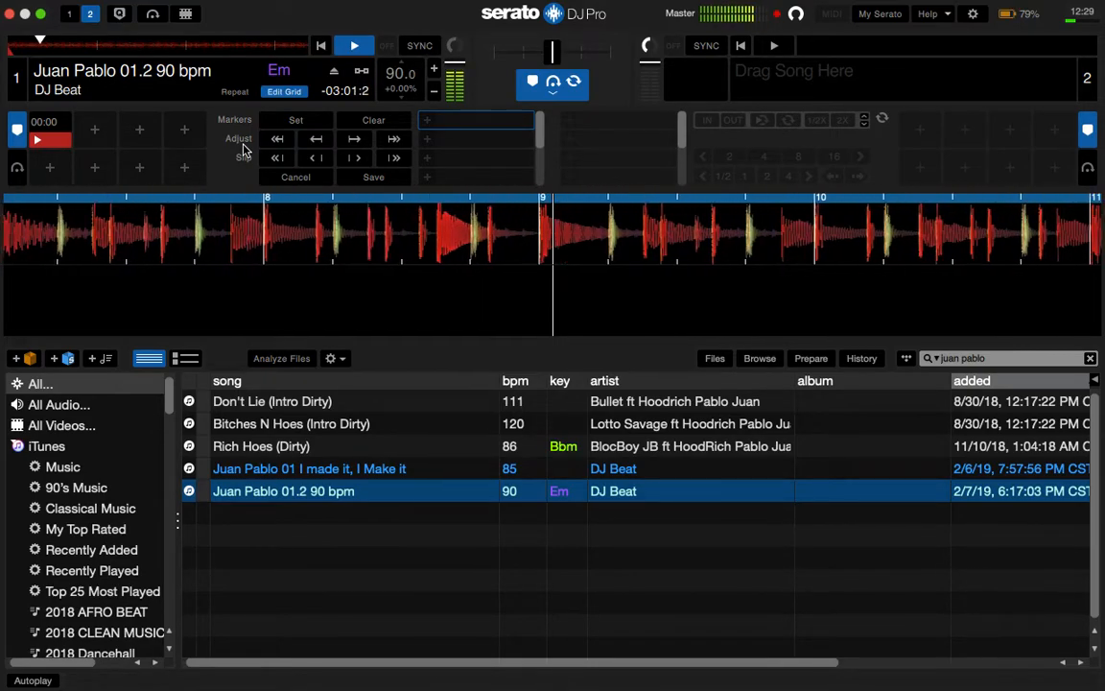
# Close deck 1's grid editing controls, stop the track's playback and reopen grid editing.
pyautogui.click(284, 92)
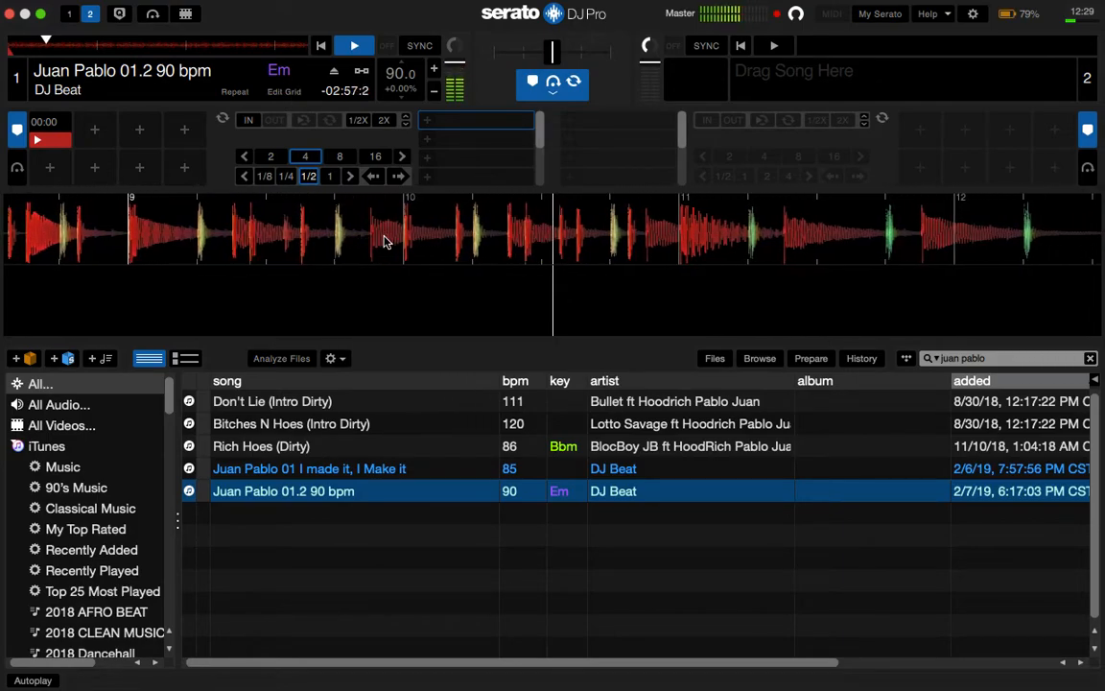
pyautogui.press('w')
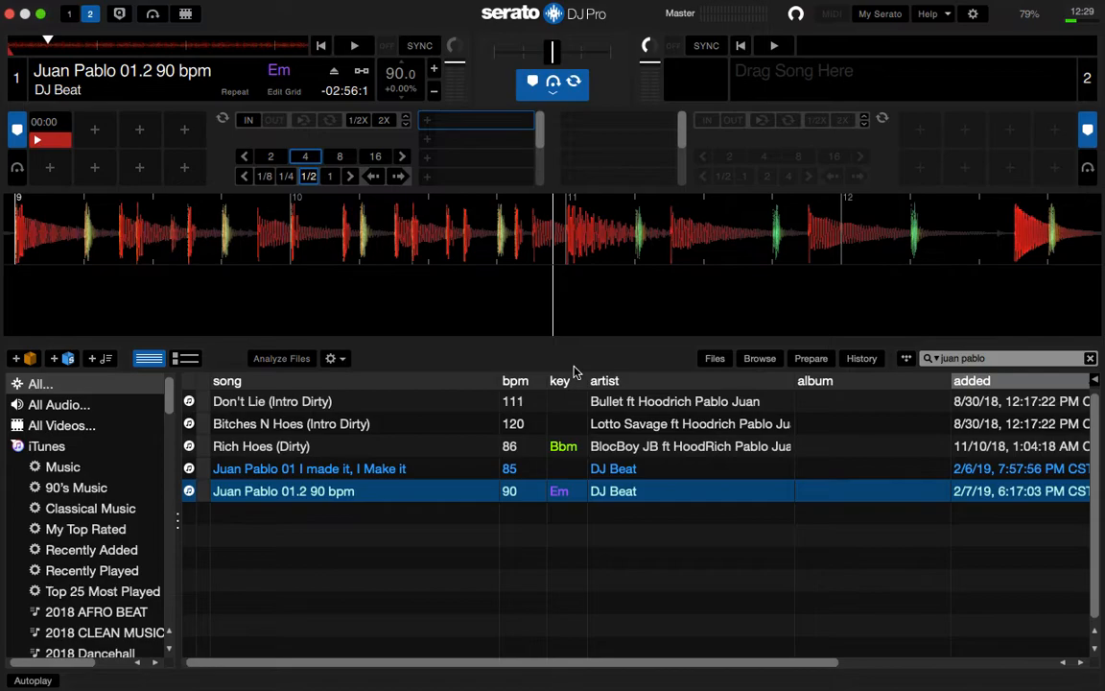
pyautogui.click(284, 92)
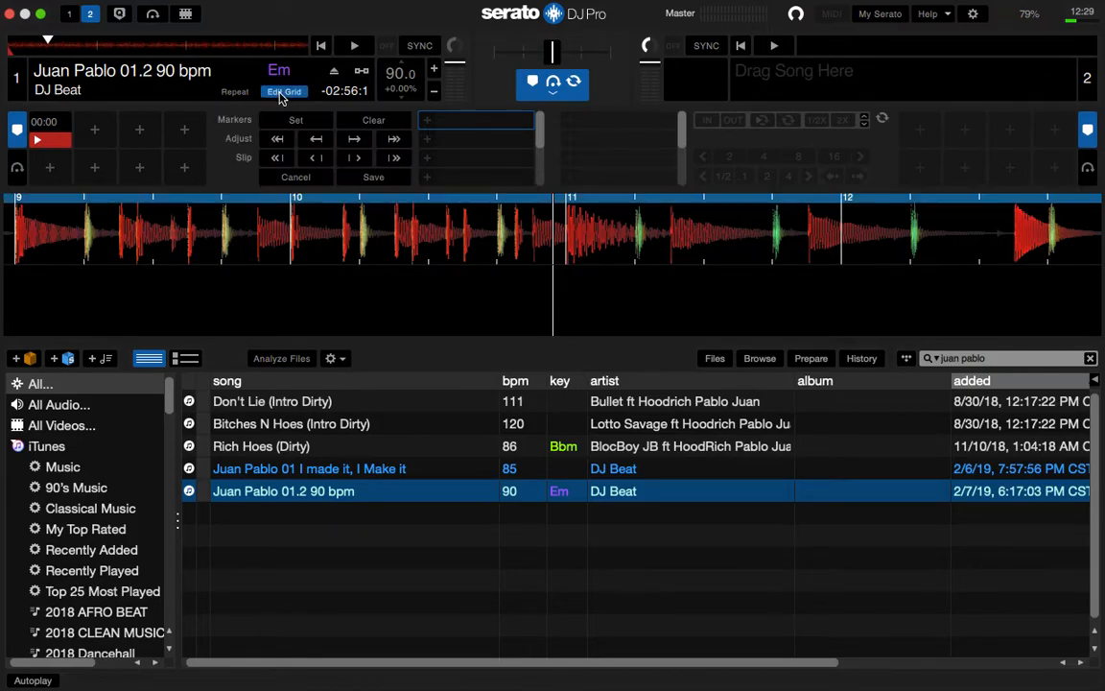
# Load the track "Rich Hoes (Dirty)" onto deck 2 and onto deck 1, replacing the gridded track there.
pyautogui.click(263, 448)
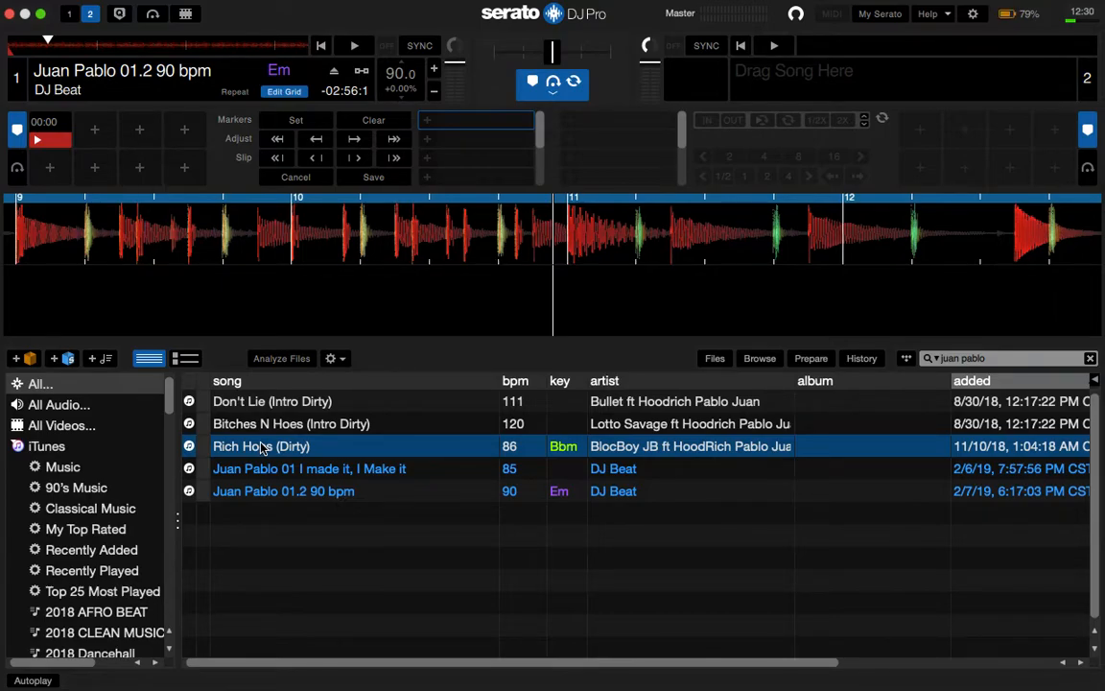
pyautogui.moveTo(273, 451); pyautogui.dragTo(814, 65)
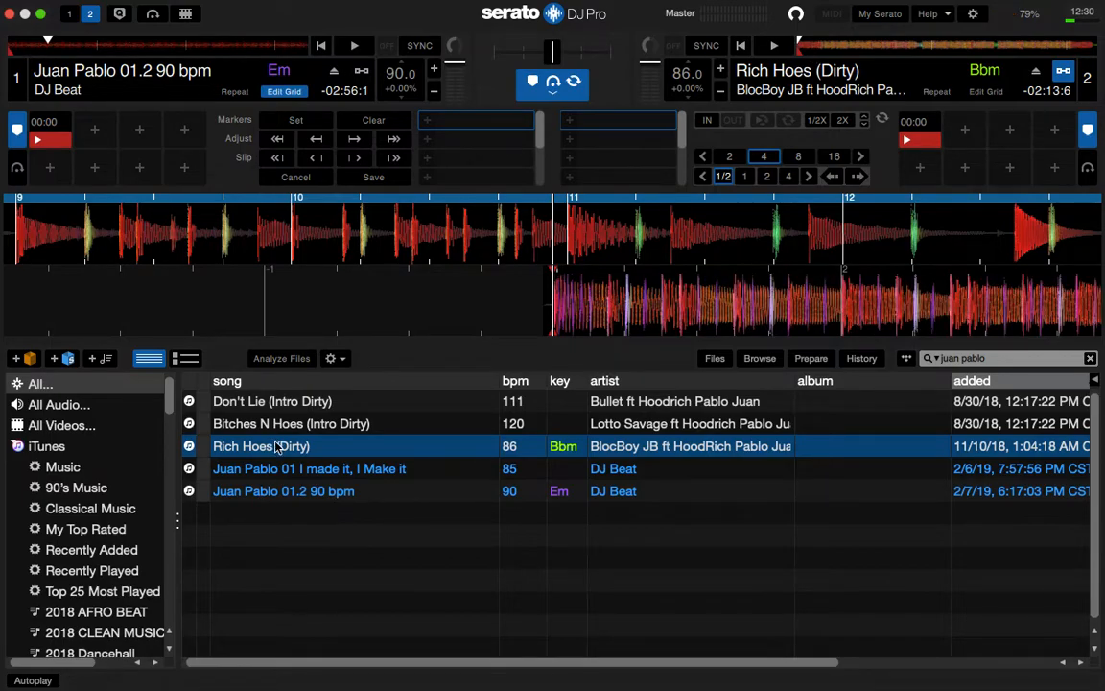
pyautogui.moveTo(272, 451); pyautogui.dragTo(146, 69)
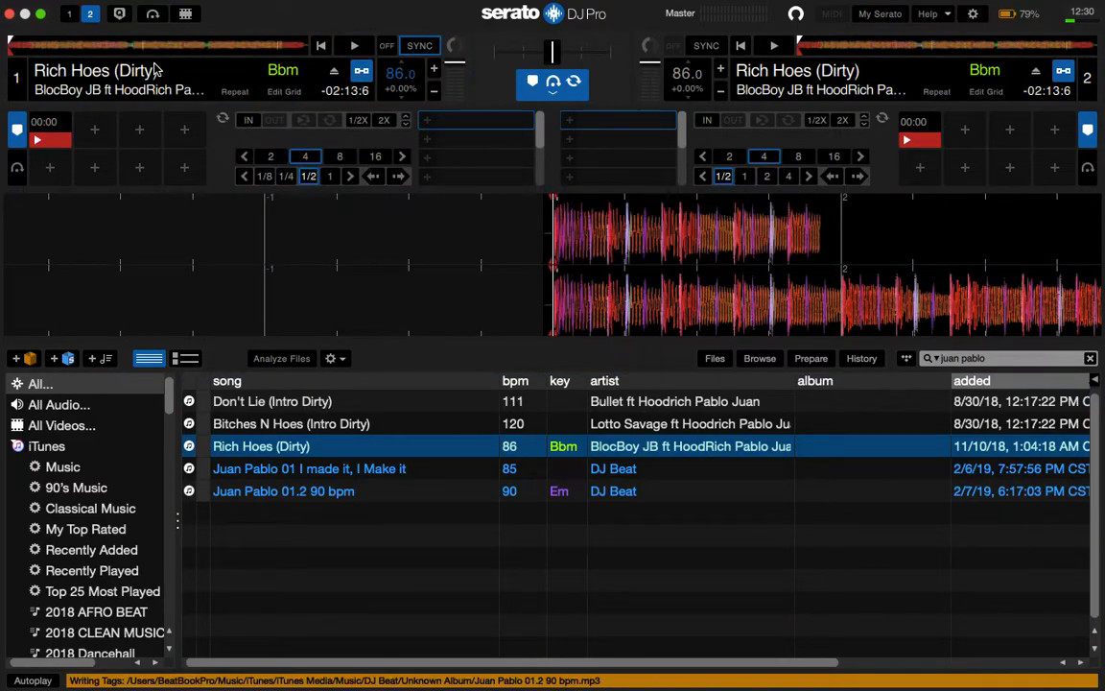
# Load "Juan Pablo 01.2 90 bpm" back onto deck 1 and enable grid editing to check its saved beatgrid.
pyautogui.click(311, 492)
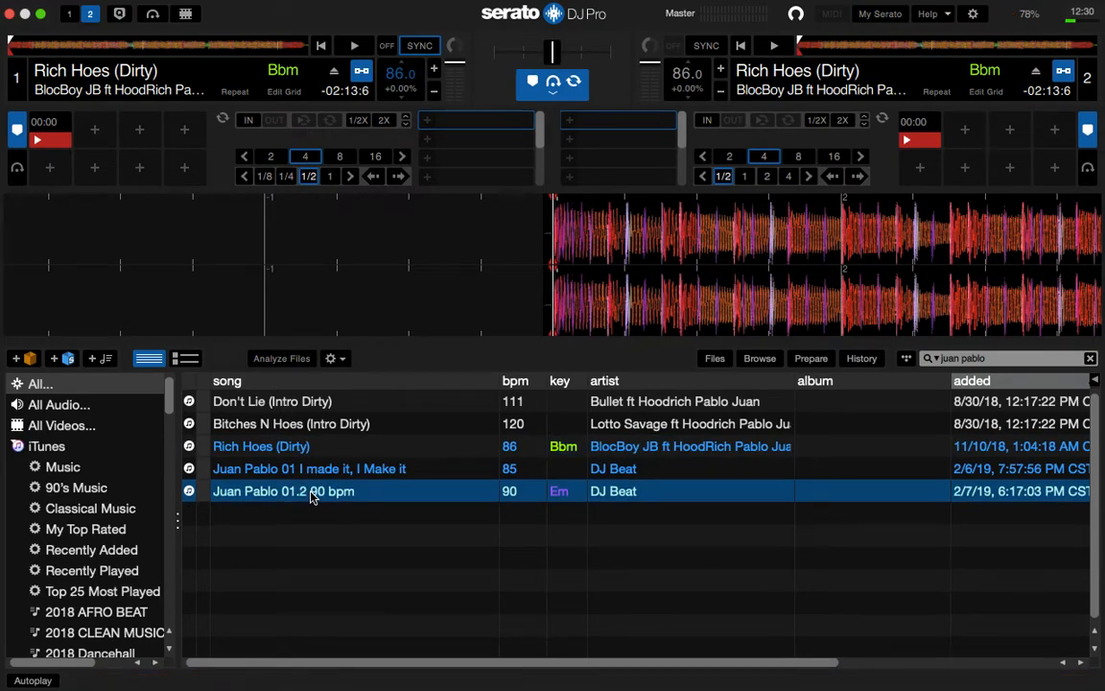
pyautogui.hotkey('shift', 'Left')
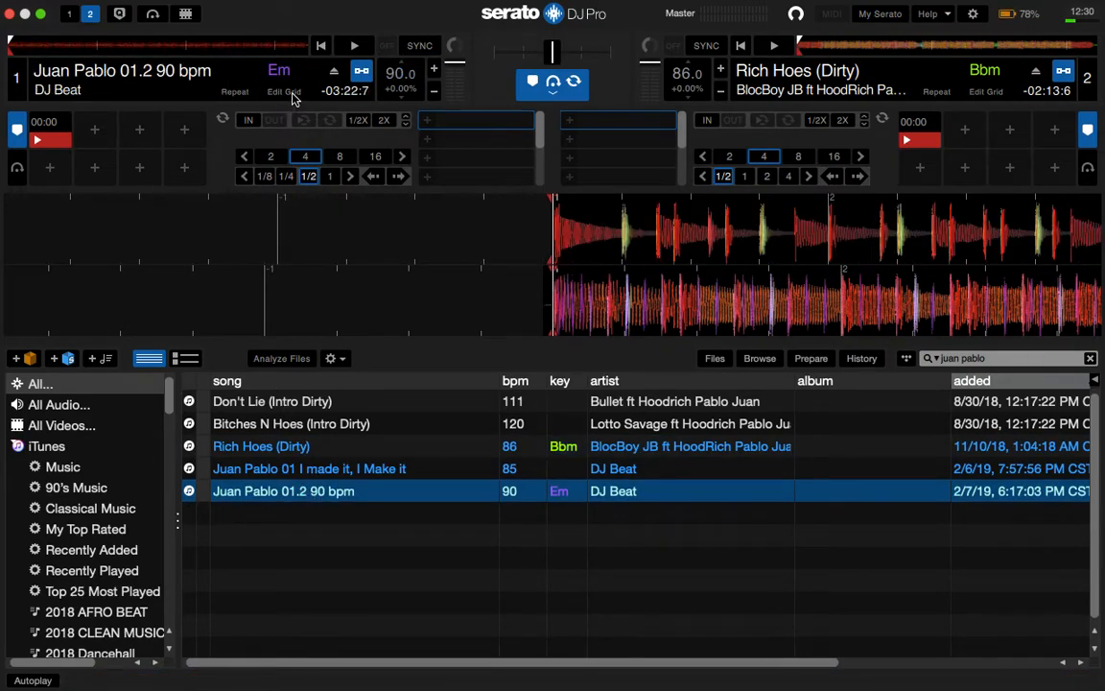
pyautogui.click(284, 92)
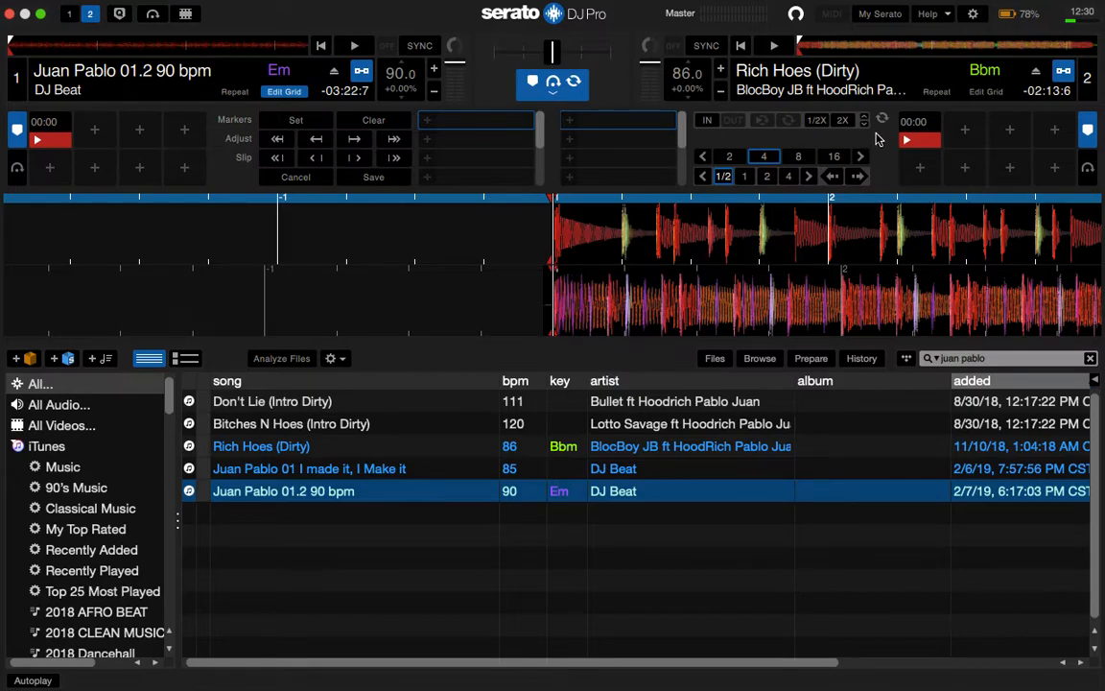
# Eject the track from deck 2 and close the grid editing controls on deck 1.
pyautogui.click(1035, 72)
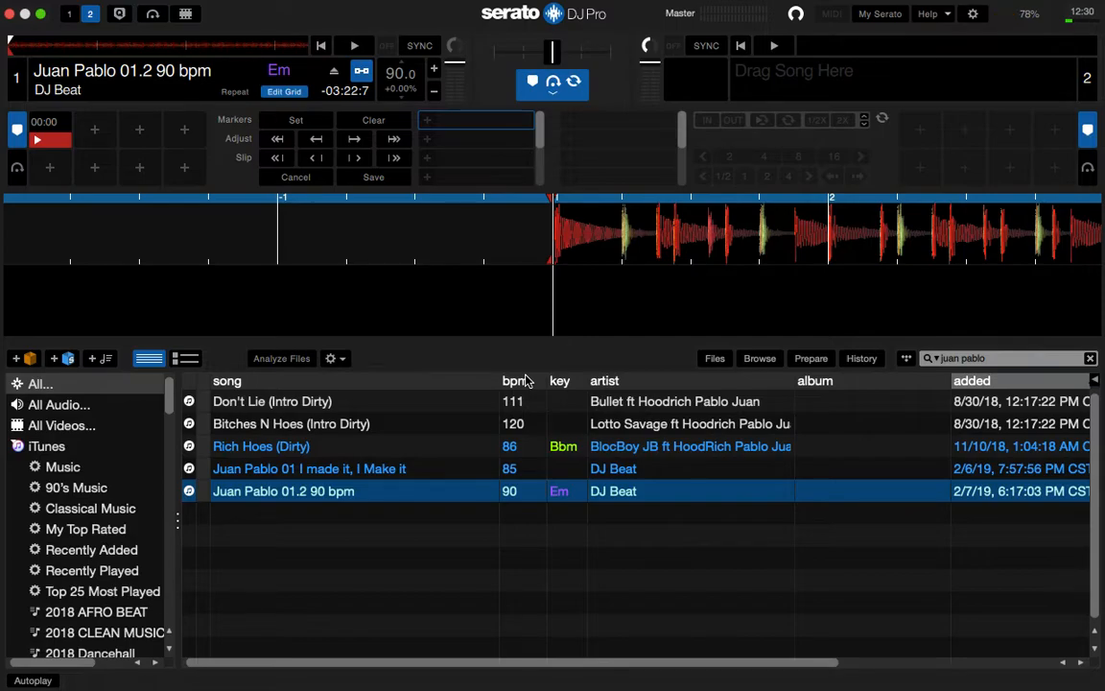
pyautogui.hotkey('alt', 'space')
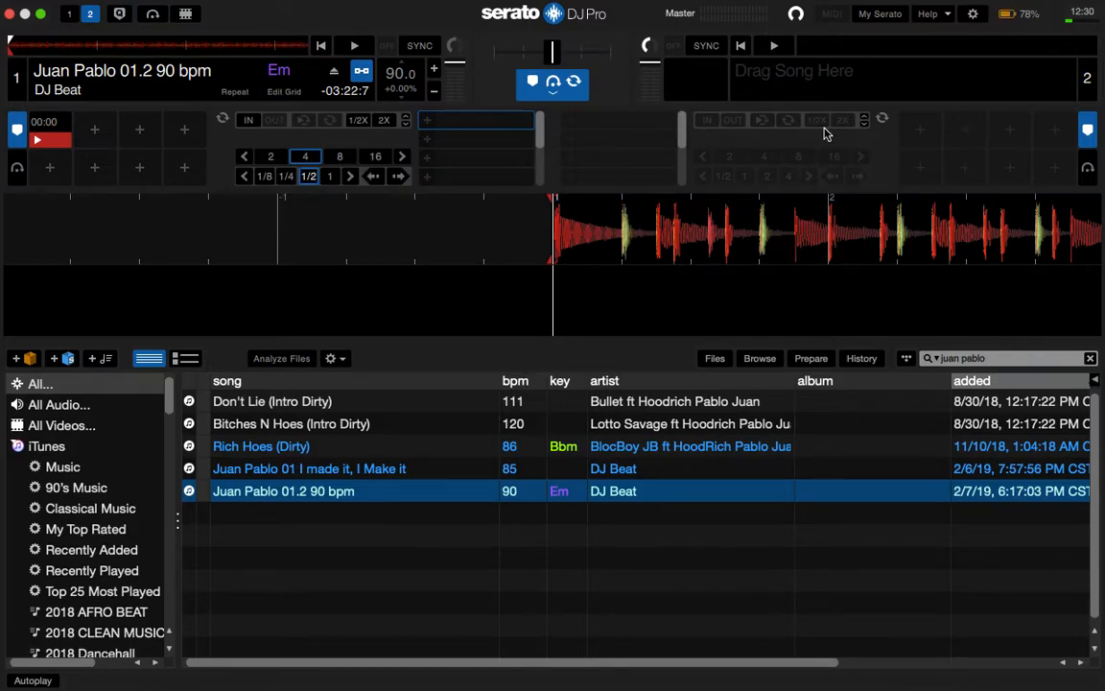
pyautogui.hotkey('ctrl', 'Up')
pyautogui.click(791, 649)
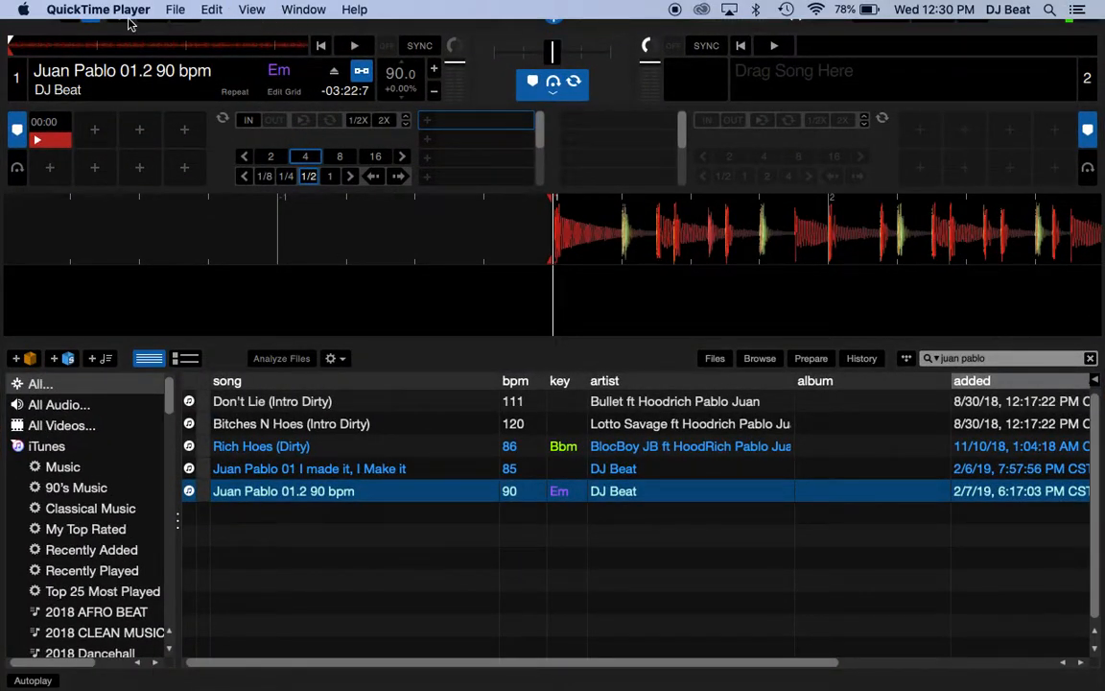
pyautogui.click(172, 12)
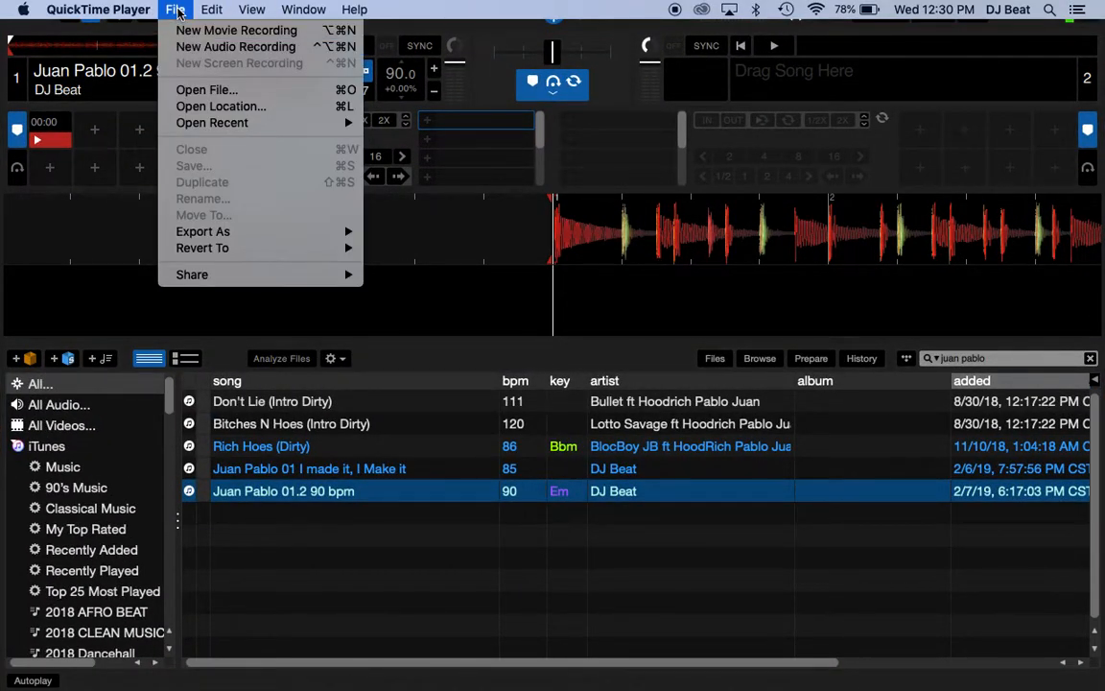